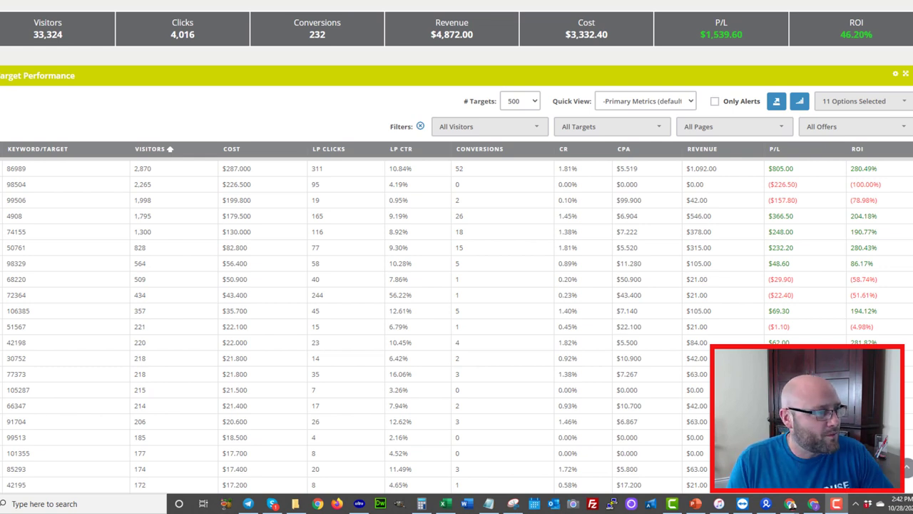
# Highlight target 74155 in the tracker stats table before viewing M4trix Network offers.
pyautogui.click(309, 230)
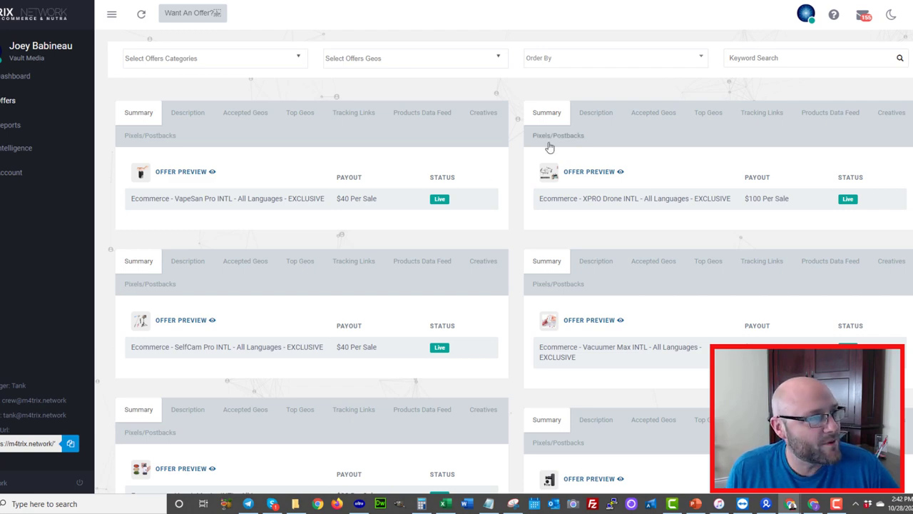
pyautogui.scroll(-4, 549, 144)
pyautogui.scroll(-4, 549, 145)
pyautogui.scroll(-4, 549, 144)
pyautogui.scroll(5, 549, 145)
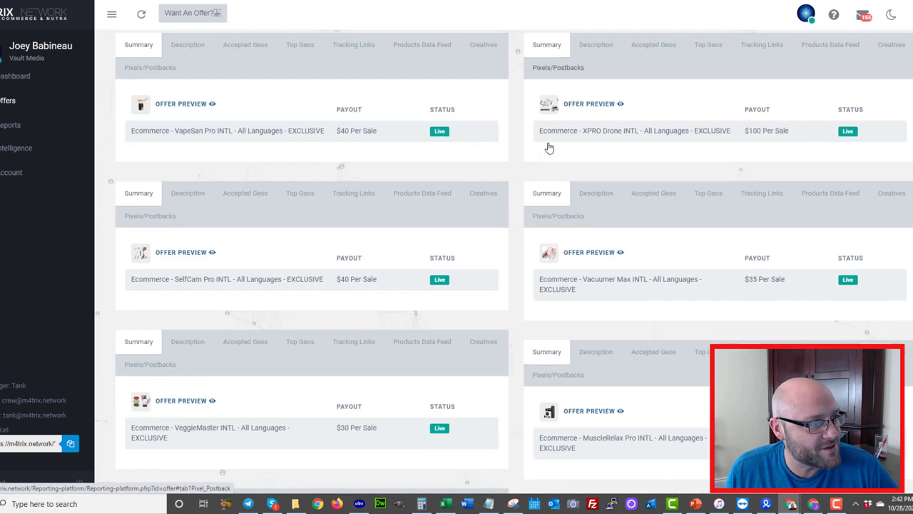
pyautogui.scroll(3, 550, 145)
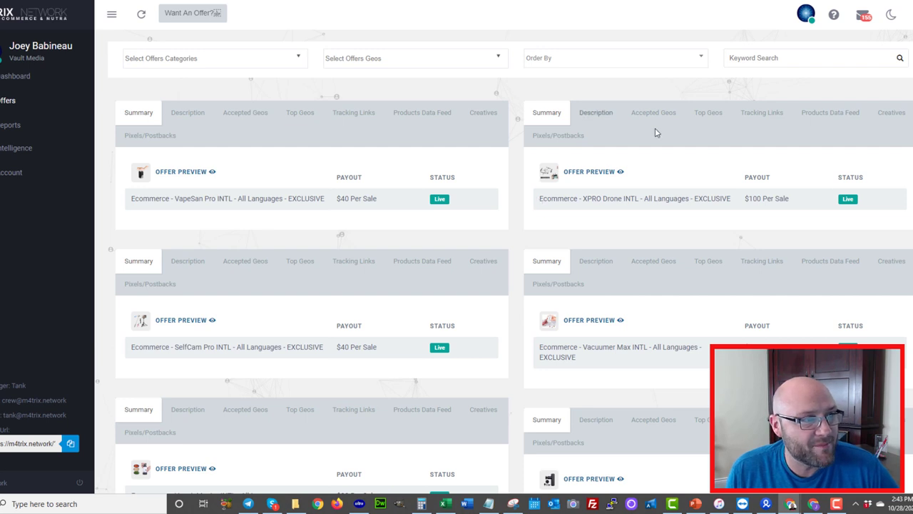
# Show the XPRO Drone offer's Top Geos, led by the United States at 40%.
pyautogui.click(708, 112)
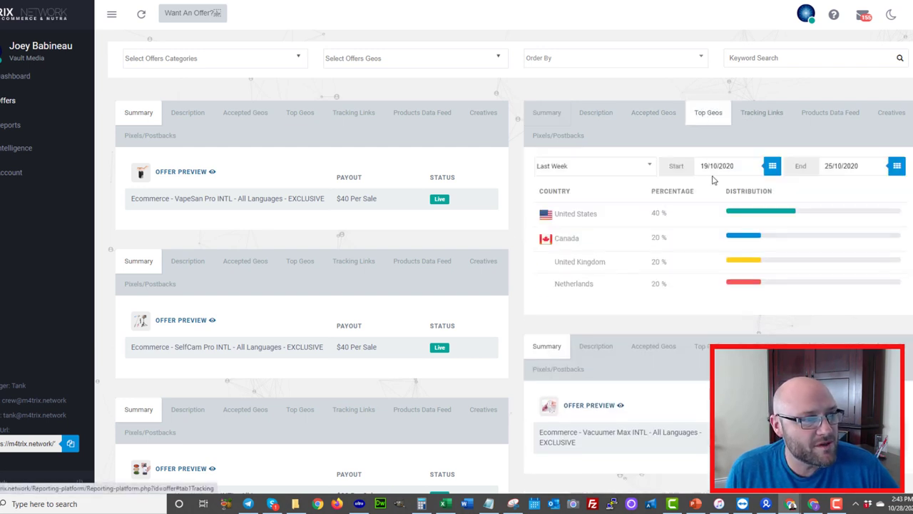
pyautogui.scroll(-1, 602, 230)
pyautogui.scroll(1, 603, 230)
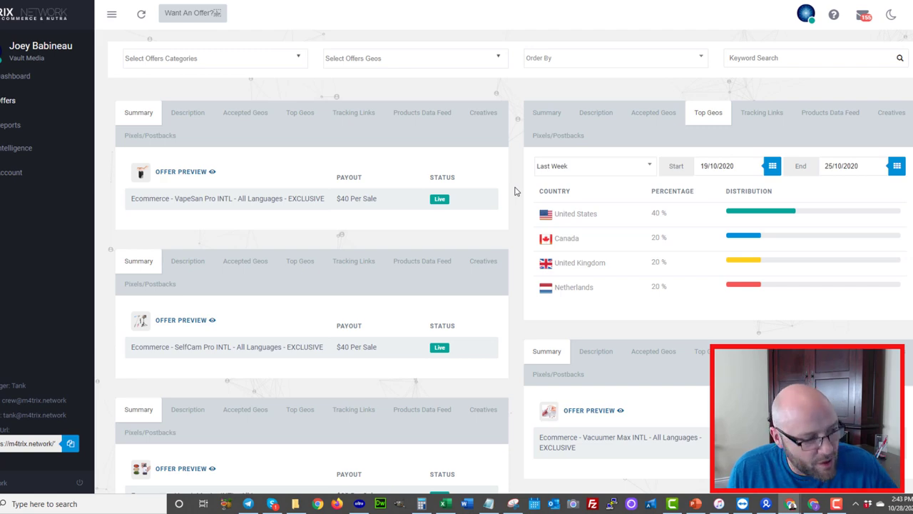
pyautogui.scroll(-3, 338, 164)
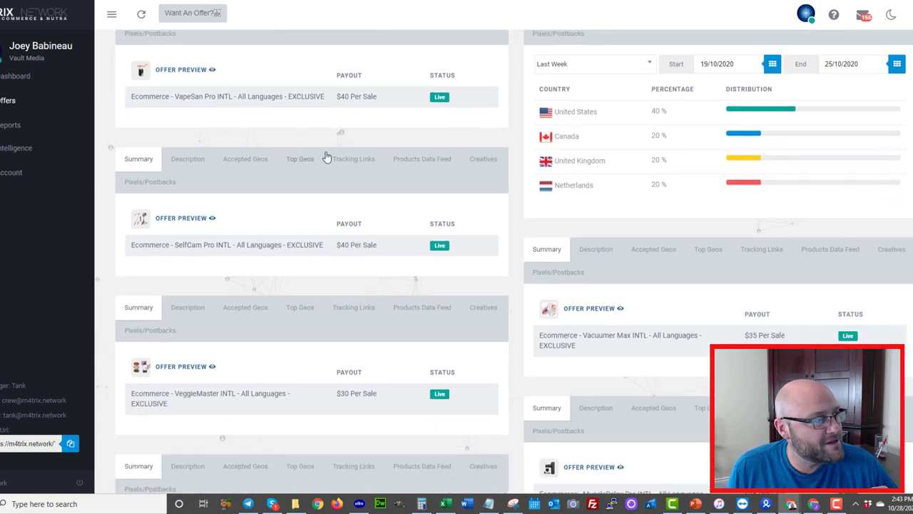
pyautogui.scroll(-4, 338, 164)
pyautogui.scroll(-3, 338, 164)
pyautogui.scroll(-4, 338, 164)
pyautogui.scroll(-4, 338, 164)
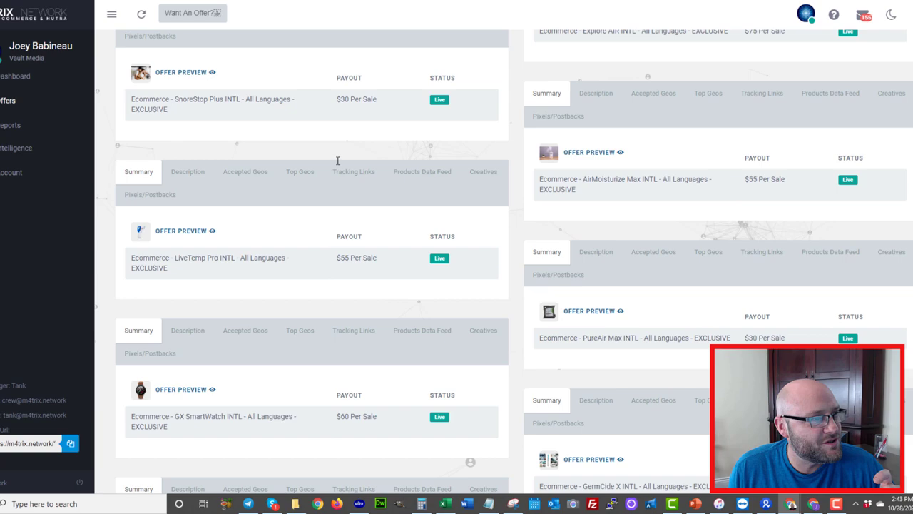
pyautogui.scroll(-4, 339, 164)
pyautogui.scroll(-4, 338, 164)
pyautogui.scroll(-4, 338, 163)
pyautogui.scroll(-4, 338, 163)
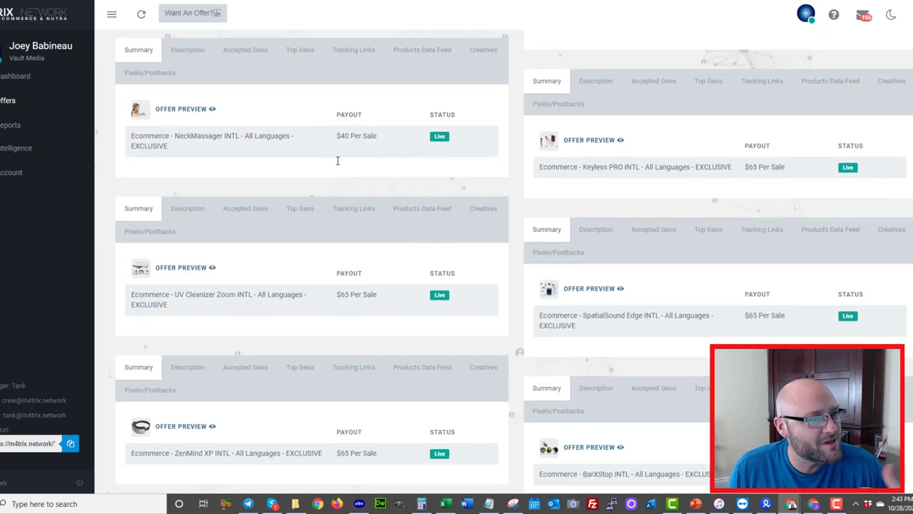
pyautogui.scroll(-4, 339, 163)
pyautogui.scroll(-4, 339, 163)
pyautogui.scroll(-4, 338, 163)
pyautogui.scroll(-4, 338, 162)
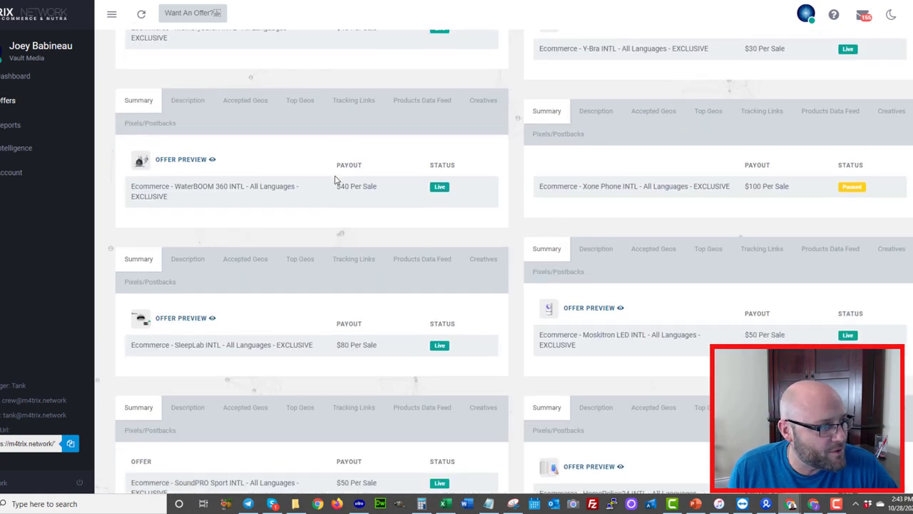
pyautogui.scroll(-4, 338, 163)
pyautogui.scroll(-4, 339, 176)
pyautogui.scroll(-4, 340, 175)
pyautogui.scroll(-4, 340, 176)
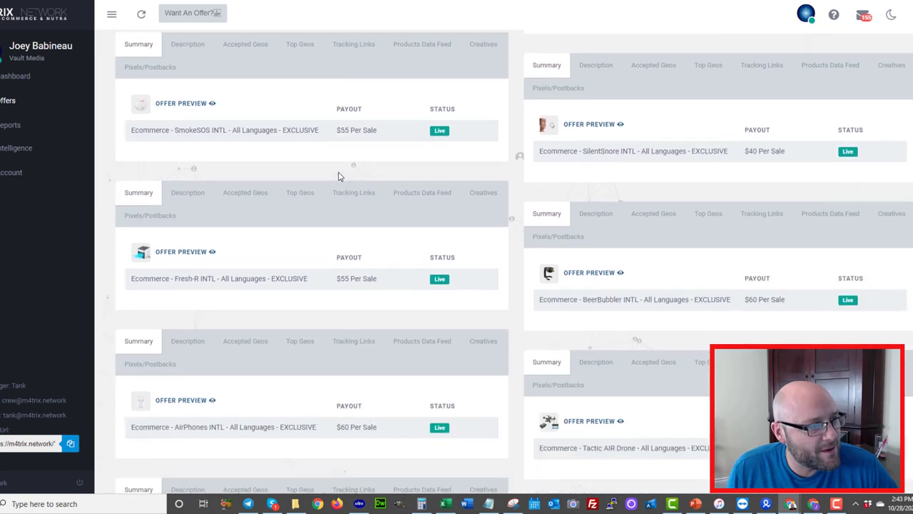
pyautogui.scroll(-4, 339, 176)
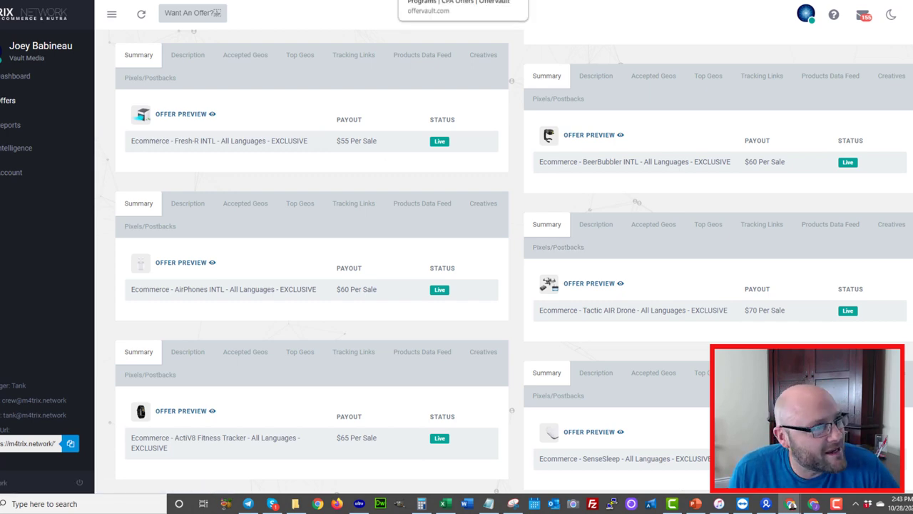
# Search OfferVault for 'ecommerce' offers and page through the 1,492 results.
pyautogui.click(442, 2)
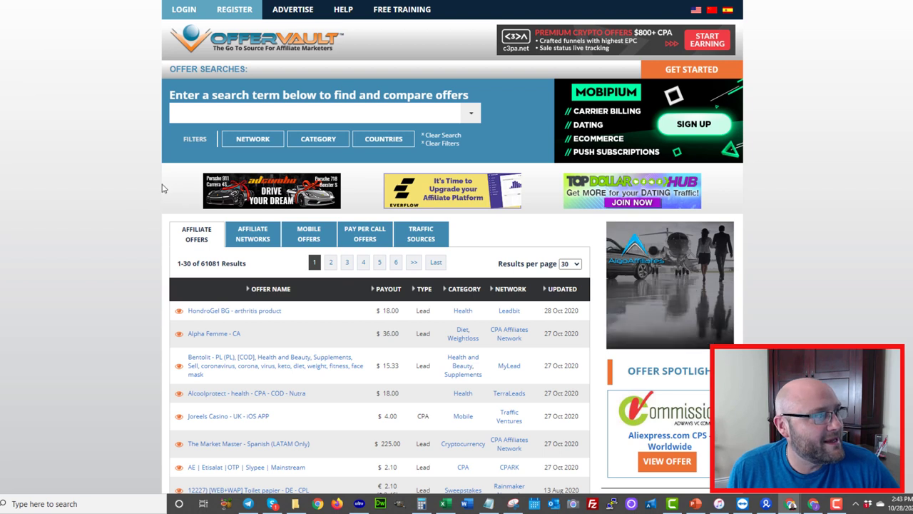
pyautogui.click(222, 116)
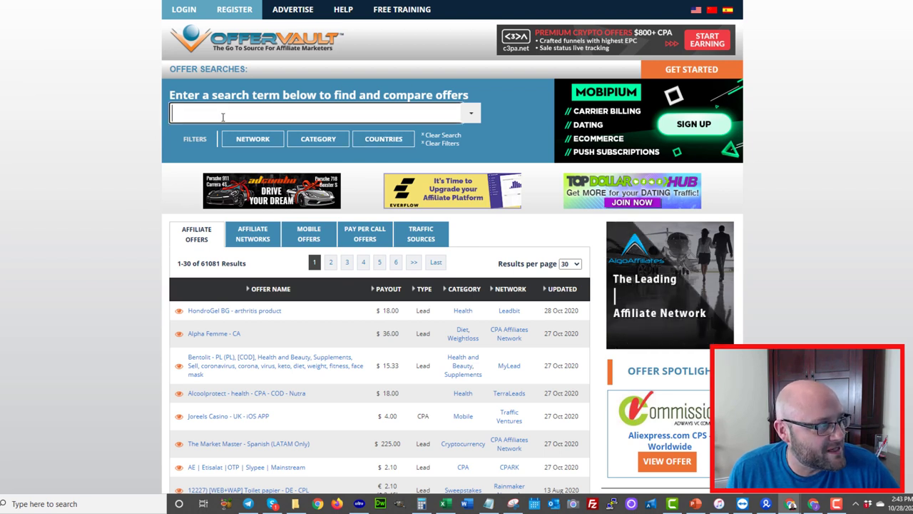
pyautogui.write('ecommerc')
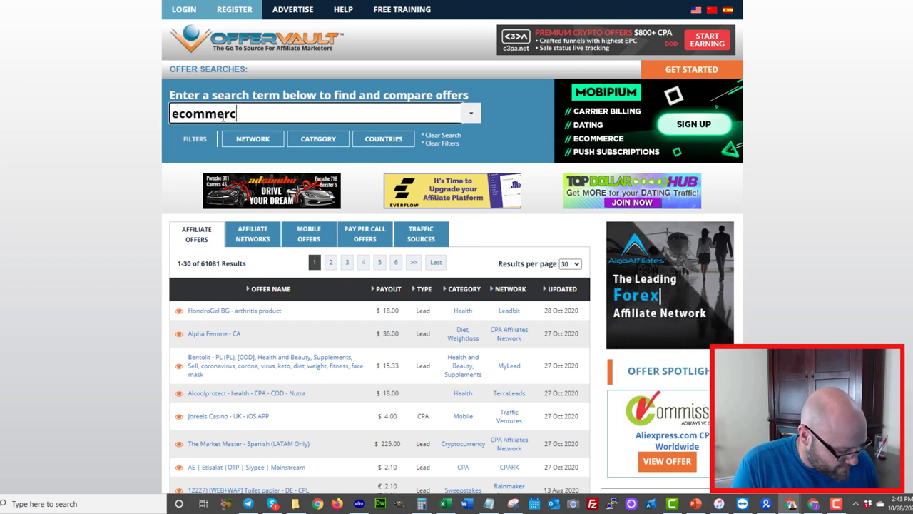
pyautogui.write('e')
pyautogui.press('Return')
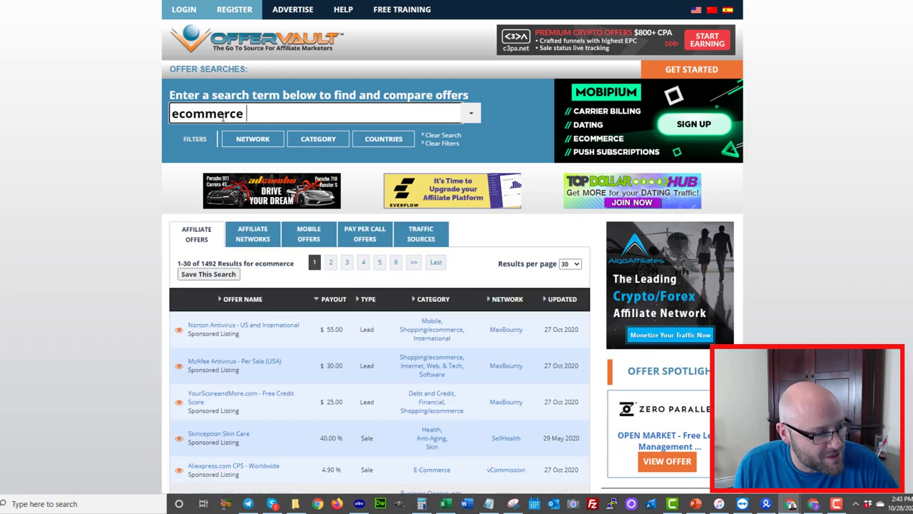
pyautogui.scroll(-2, 544, 207)
pyautogui.scroll(-5, 508, 301)
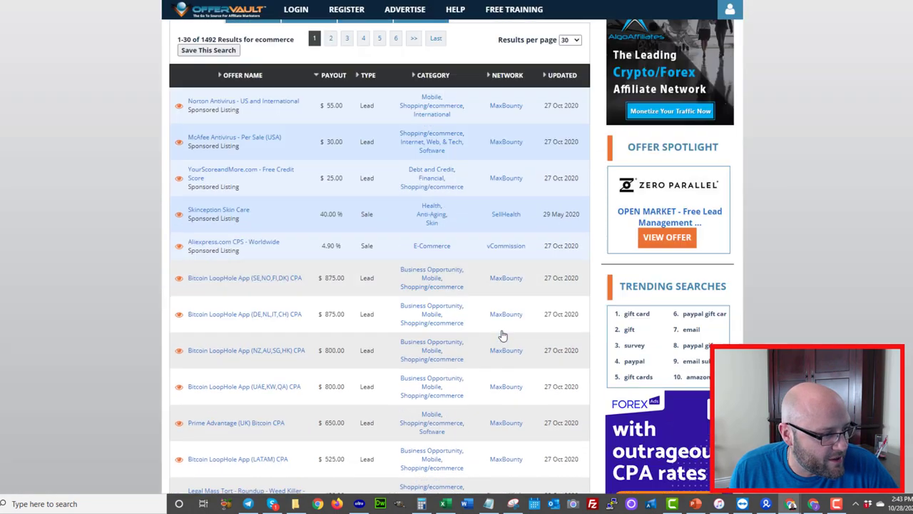
pyautogui.scroll(-2, 509, 301)
pyautogui.scroll(-4, 452, 169)
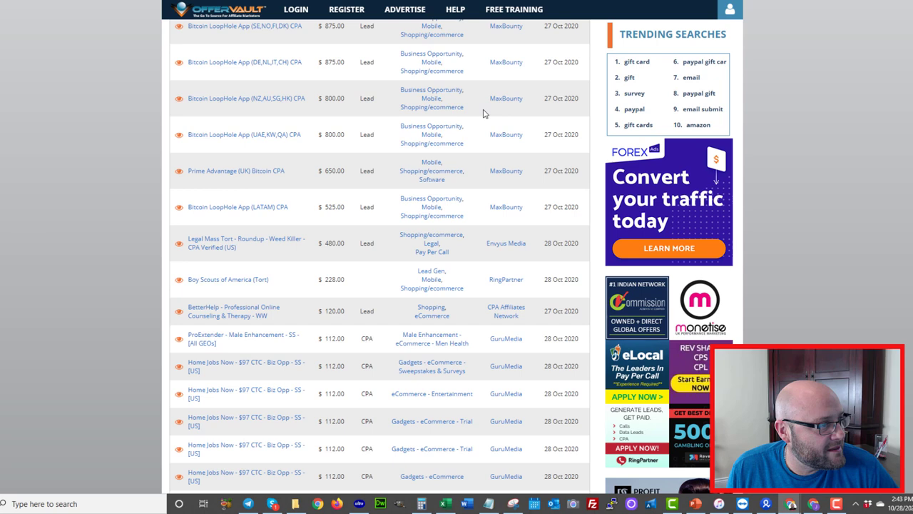
pyautogui.scroll(-2, 490, 245)
pyautogui.scroll(-3, 490, 245)
pyautogui.scroll(-2, 490, 244)
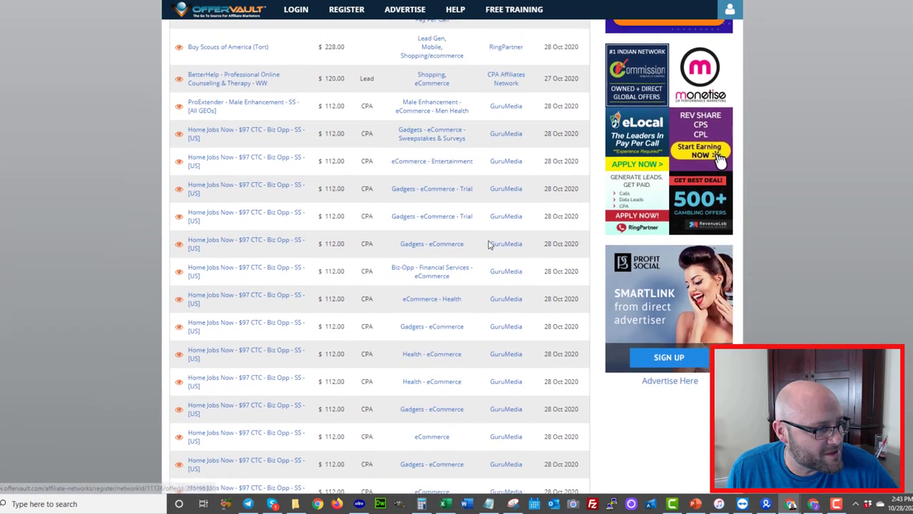
pyautogui.scroll(-1, 491, 245)
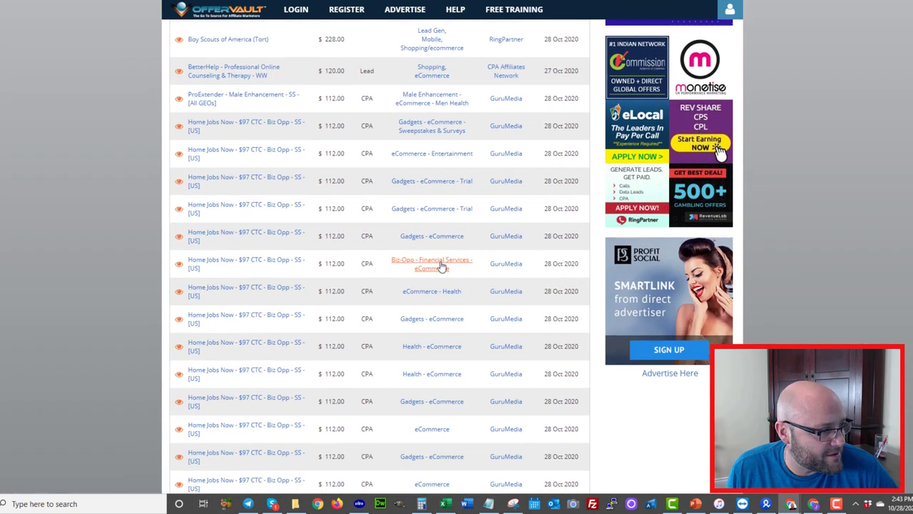
pyautogui.scroll(-2, 439, 192)
pyautogui.scroll(-3, 443, 240)
pyautogui.scroll(3, 442, 239)
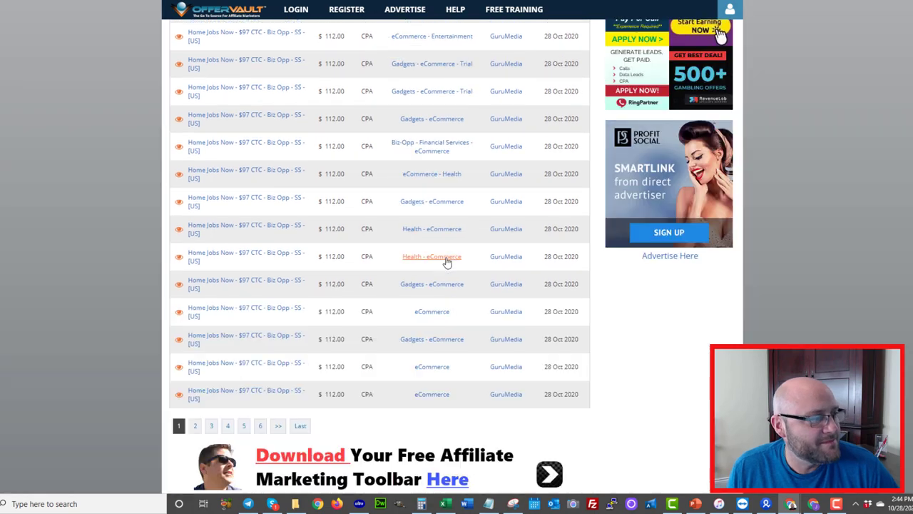
pyautogui.click(444, 246)
pyautogui.scroll(5, 447, 262)
pyautogui.scroll(2, 448, 262)
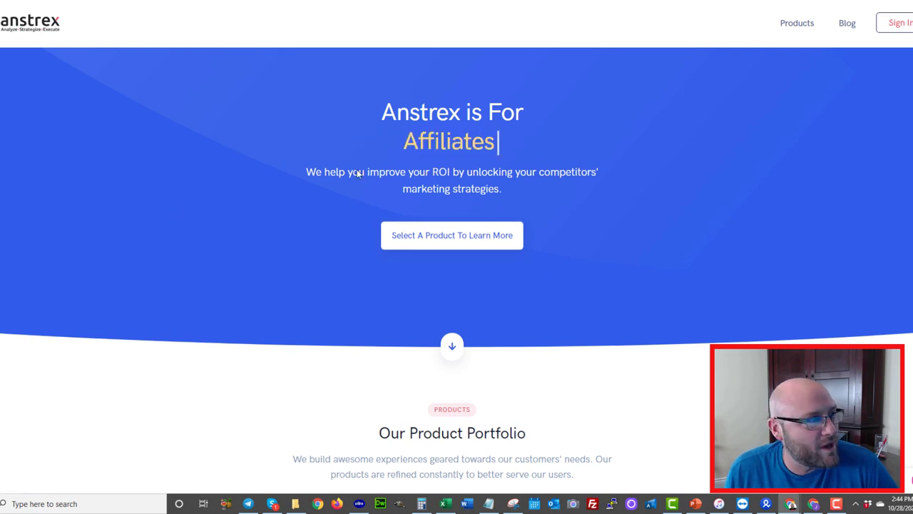
# Sign in to Anstrex, then view the MGID 25% first-campaign credit bonus page.
pyautogui.click(892, 27)
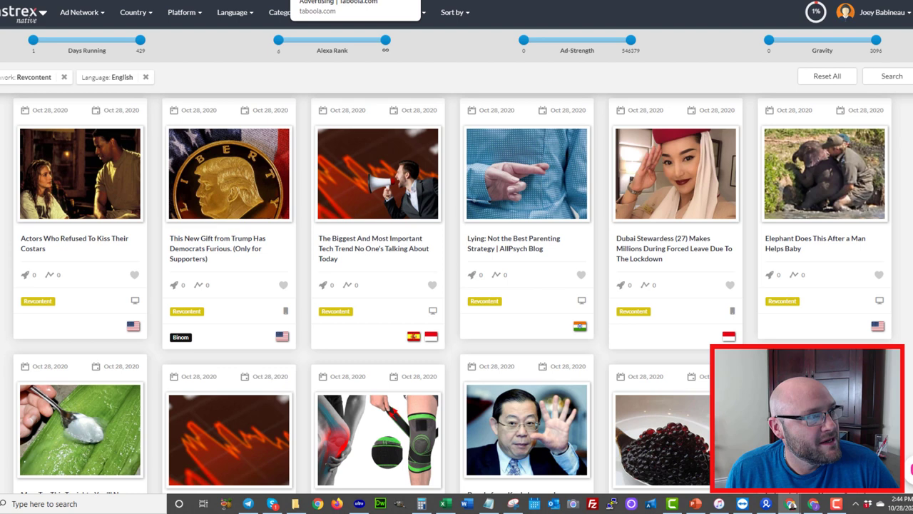
pyautogui.hotkey('ctrl', 'Tab')
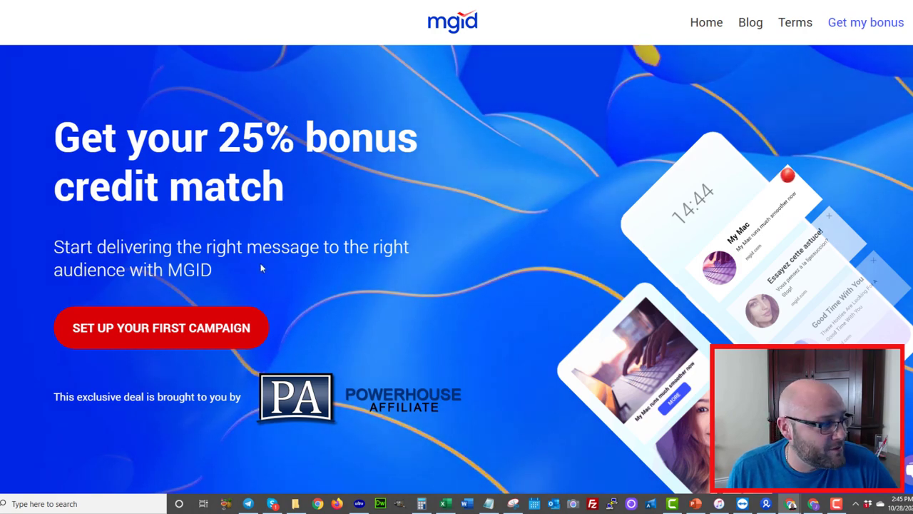
pyautogui.scroll(-3, 405, 299)
pyautogui.scroll(-1, 356, 286)
pyautogui.scroll(2, 277, 272)
pyautogui.scroll(-5, 276, 272)
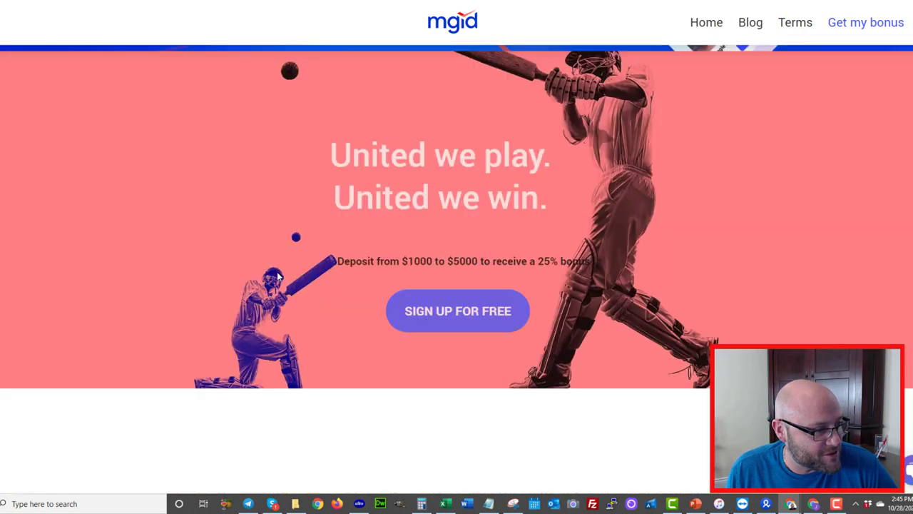
pyautogui.scroll(6, 277, 271)
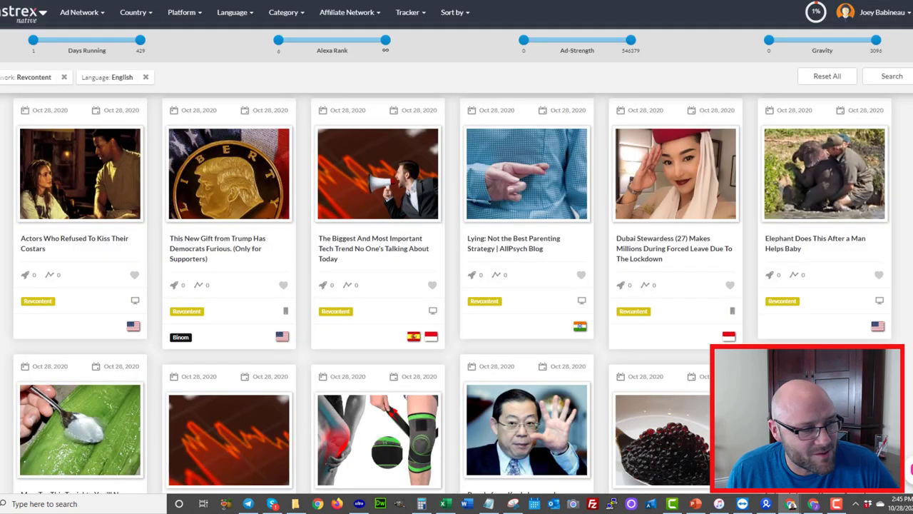
# Filter ads to Mgid, then Taboola, and bring up the Affiliate Network filter list.
pyautogui.click(95, 19)
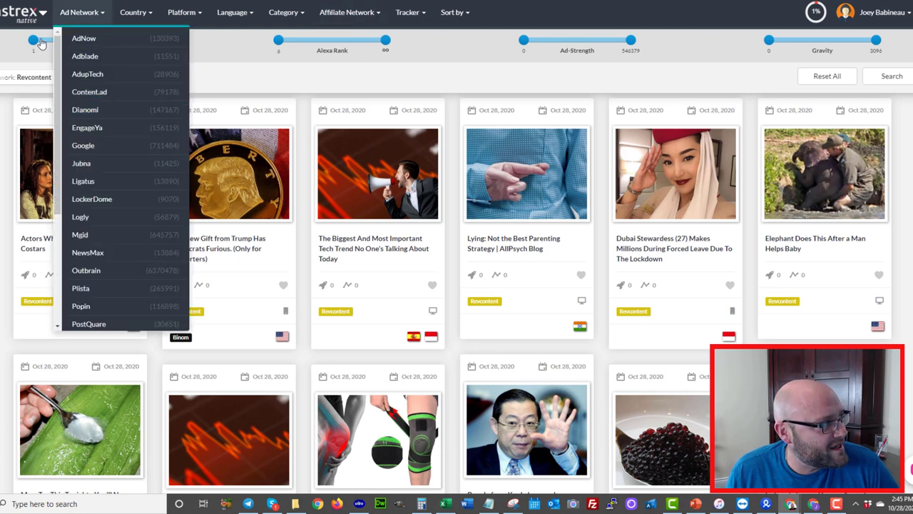
pyautogui.scroll(-3, 125, 150)
pyautogui.scroll(-3, 125, 150)
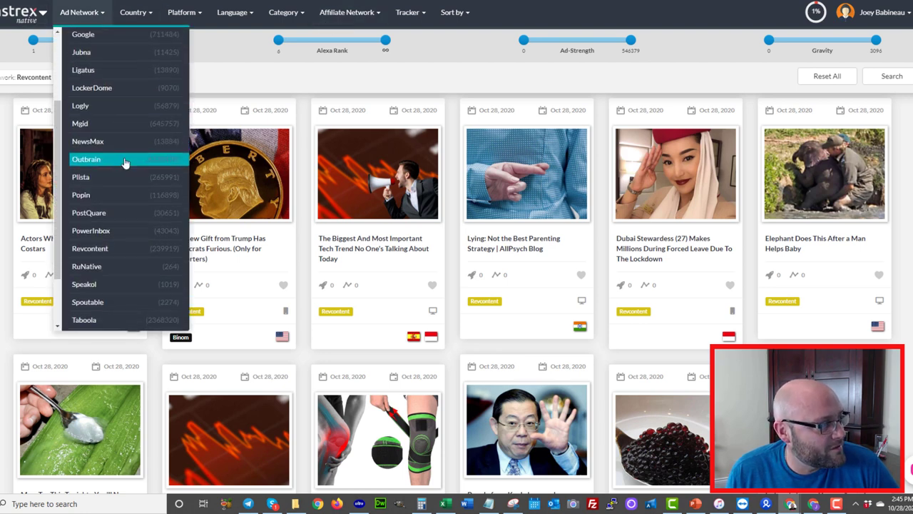
pyautogui.scroll(-2, 125, 157)
pyautogui.click(125, 170)
pyautogui.click(82, 13)
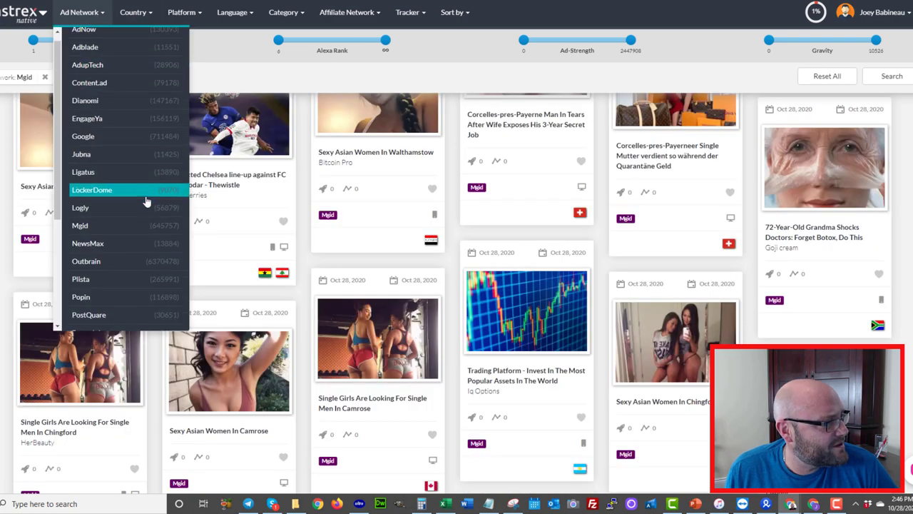
pyautogui.scroll(-2, 135, 207)
pyautogui.scroll(2, 135, 214)
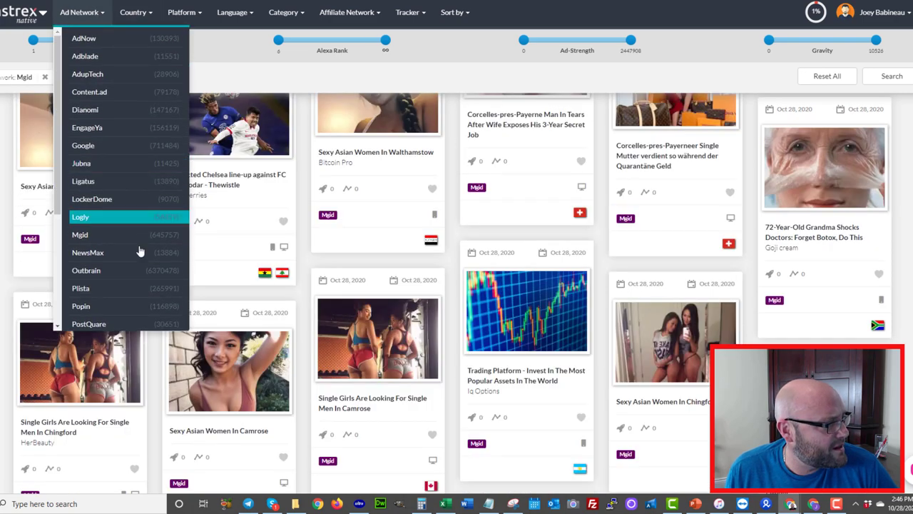
pyautogui.scroll(-3, 133, 236)
pyautogui.click(92, 327)
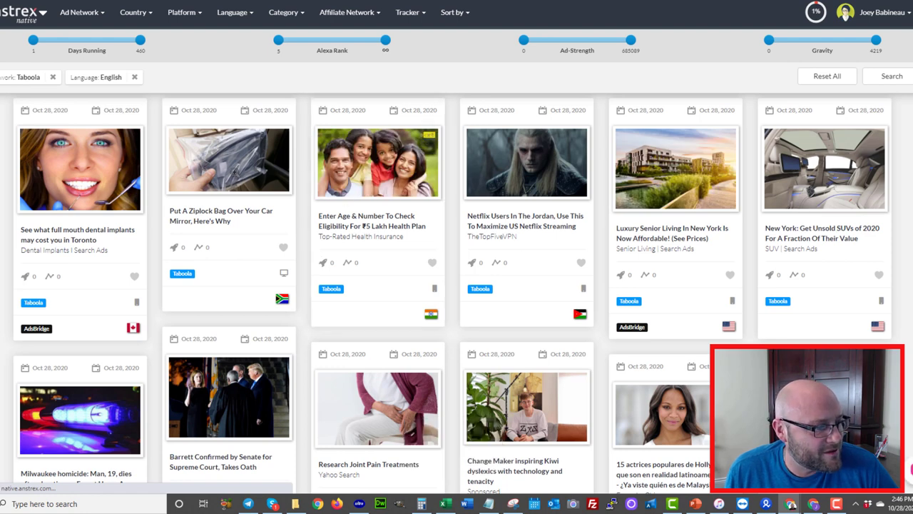
pyautogui.scroll(-3, 264, 184)
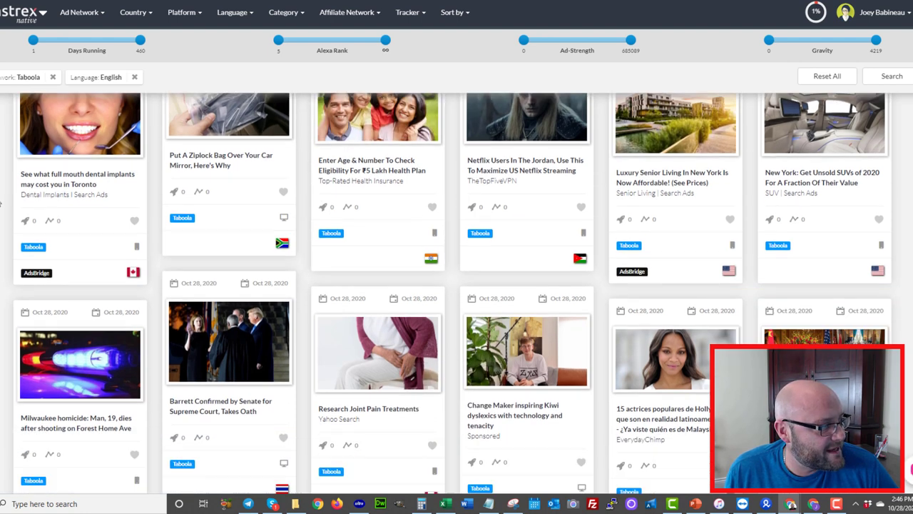
pyautogui.scroll(-3, 264, 184)
pyautogui.scroll(-3, 264, 184)
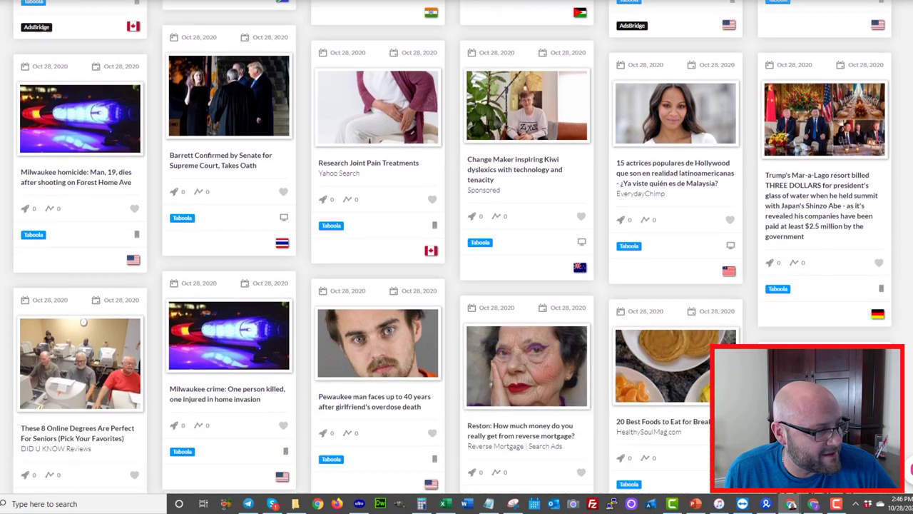
pyautogui.scroll(-2, 264, 184)
pyautogui.scroll(-2, 264, 184)
pyautogui.scroll(-2, 264, 185)
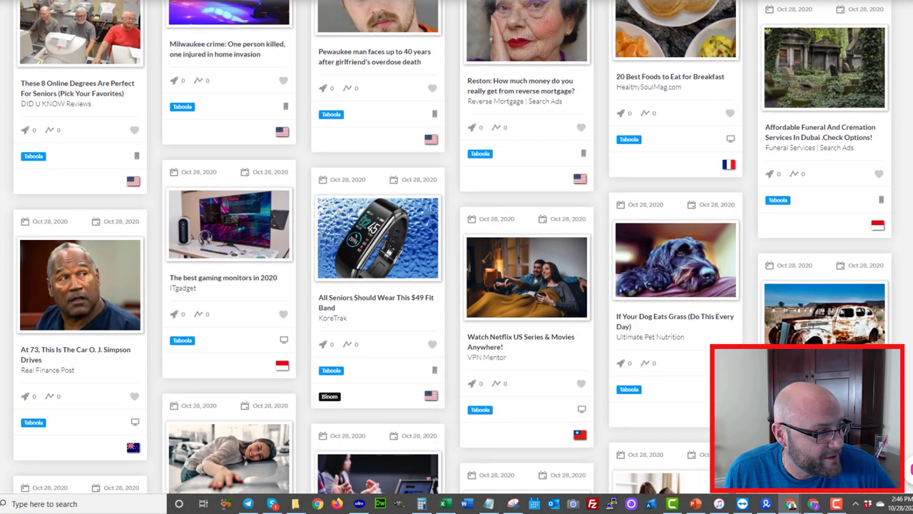
pyautogui.moveTo(378, 238)
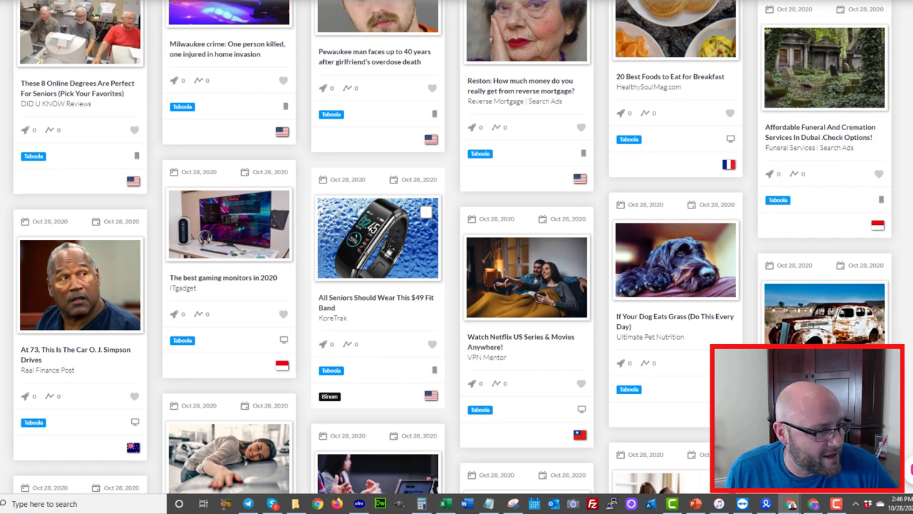
pyautogui.scroll(-3, 363, 247)
pyautogui.scroll(-2, 362, 248)
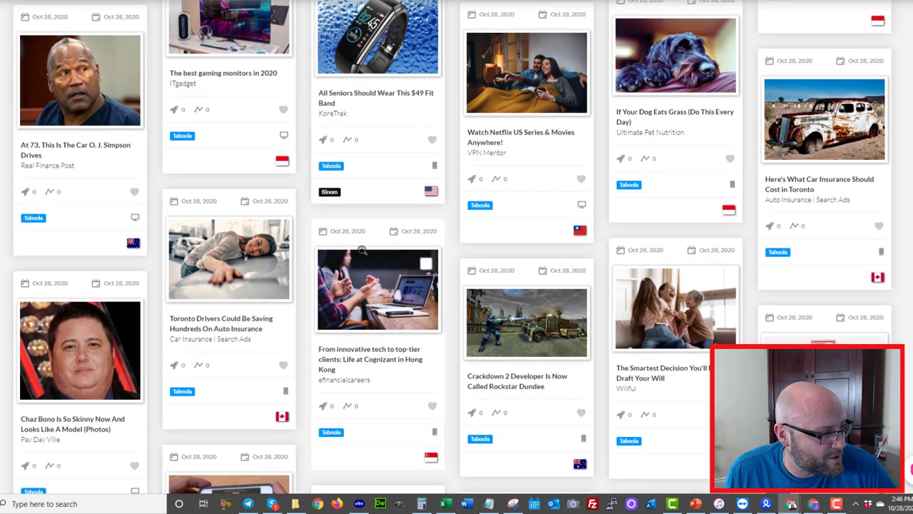
pyautogui.scroll(-2, 363, 248)
pyautogui.scroll(-2, 363, 248)
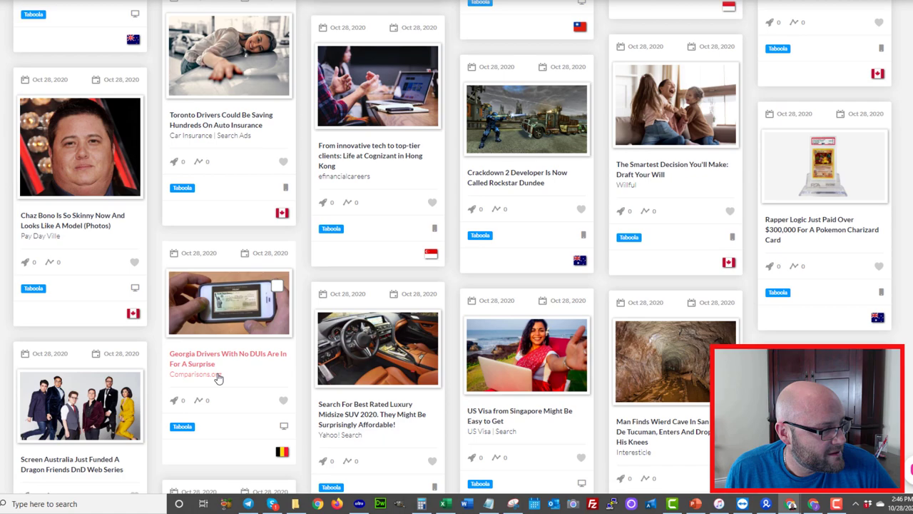
pyautogui.scroll(-3, 431, 181)
pyautogui.scroll(-3, 499, 250)
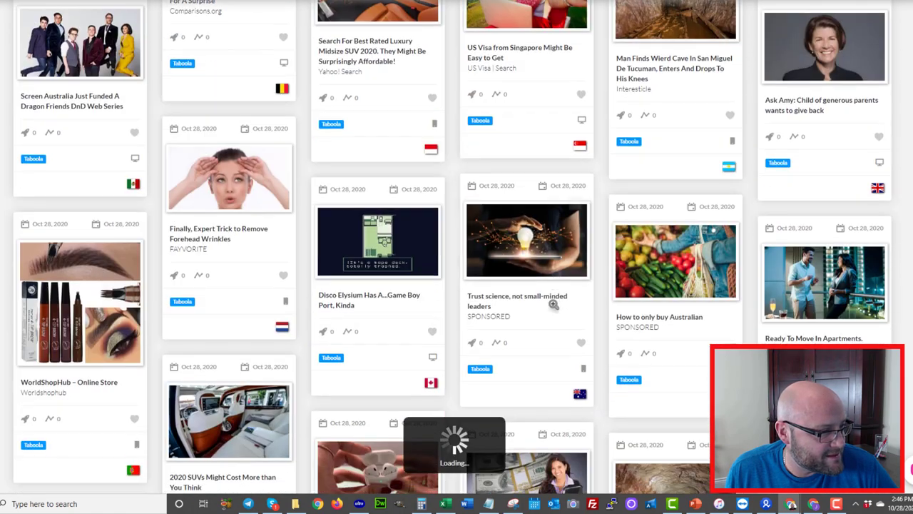
pyautogui.scroll(-2, 554, 308)
pyautogui.scroll(-3, 554, 307)
pyautogui.scroll(-3, 554, 308)
pyautogui.scroll(-3, 499, 306)
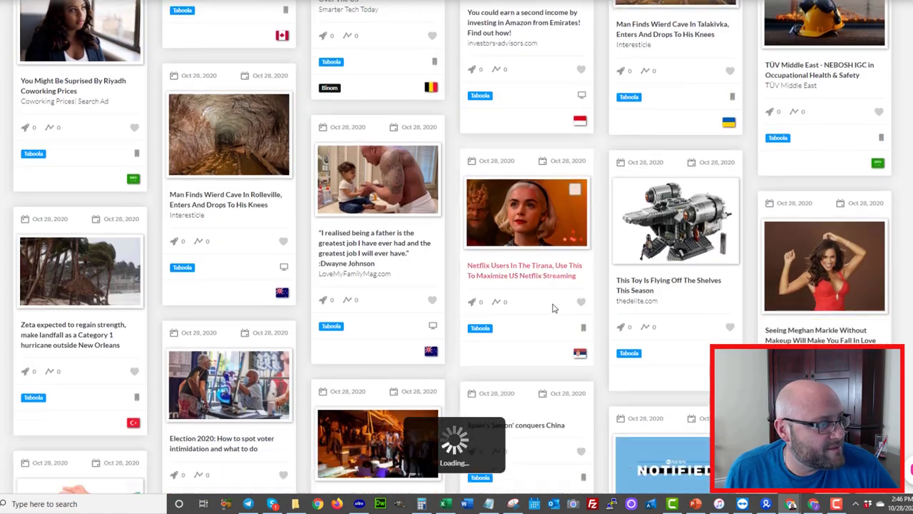
pyautogui.scroll(-2, 476, 307)
pyautogui.scroll(2, 378, 196)
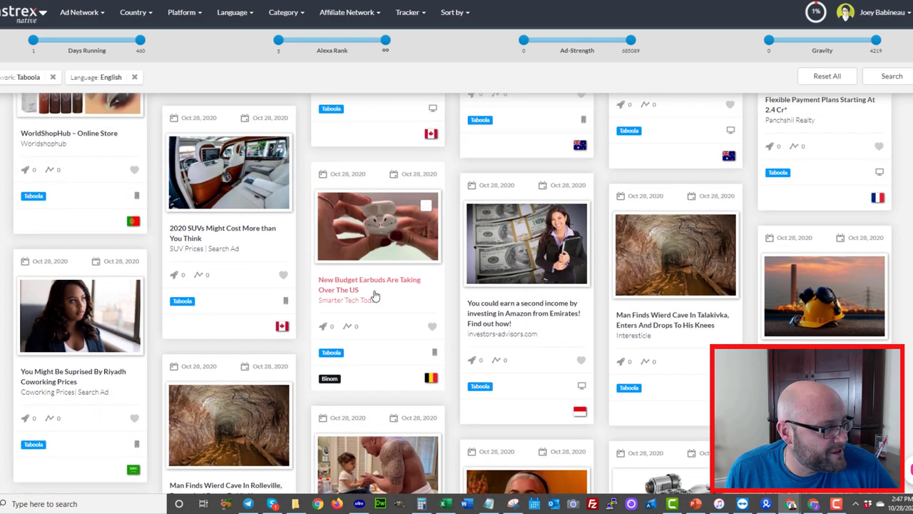
pyautogui.scroll(5, 359, 305)
pyautogui.scroll(3, 335, 286)
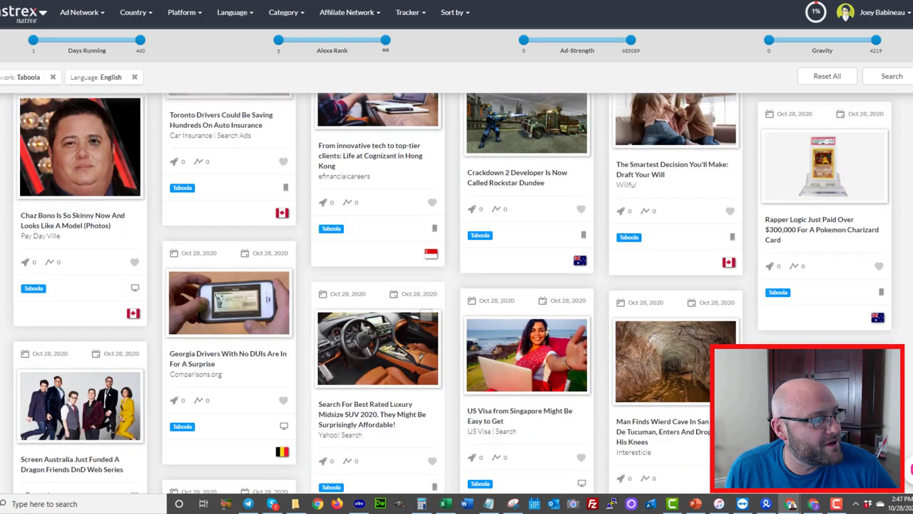
pyautogui.scroll(-5, 307, 246)
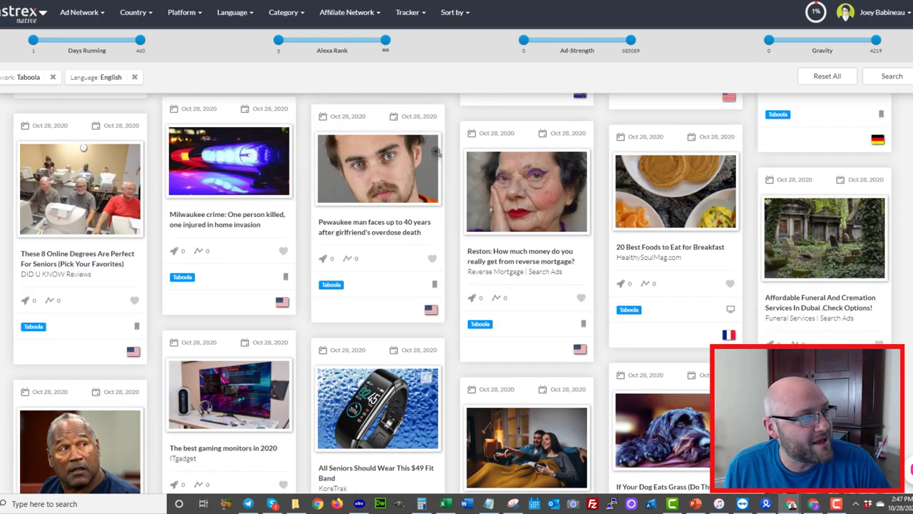
pyautogui.scroll(-5, 357, 214)
pyautogui.click(349, 12)
pyautogui.moveTo(367, 127)
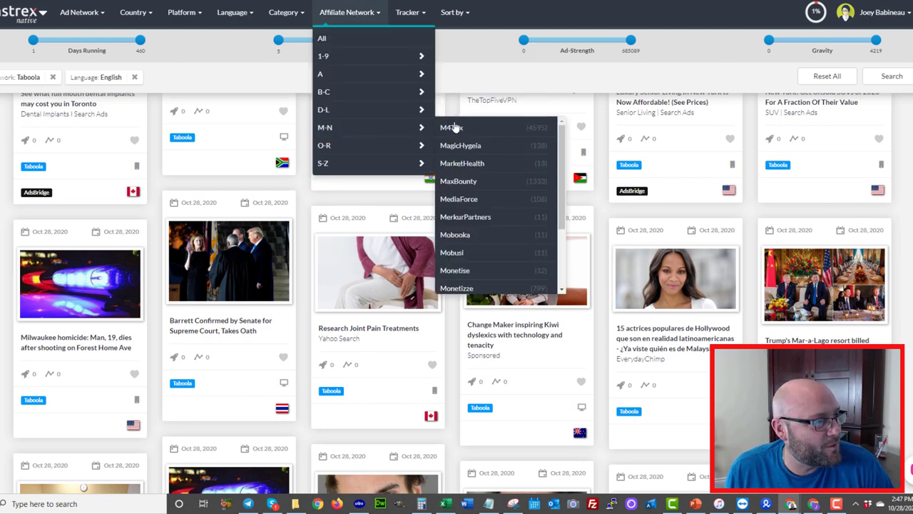
# Choose M4Trix from the M–N affiliate networks, showing mostly self-adjusting glasses offers.
pyautogui.click(534, 130)
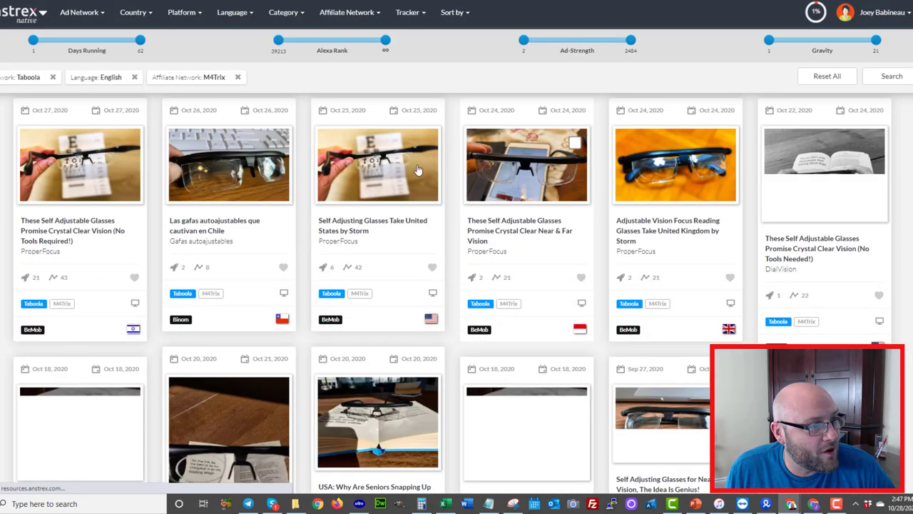
pyautogui.scroll(-5, 418, 169)
pyautogui.scroll(-5, 418, 214)
pyautogui.scroll(-5, 428, 235)
pyautogui.scroll(-4, 454, 253)
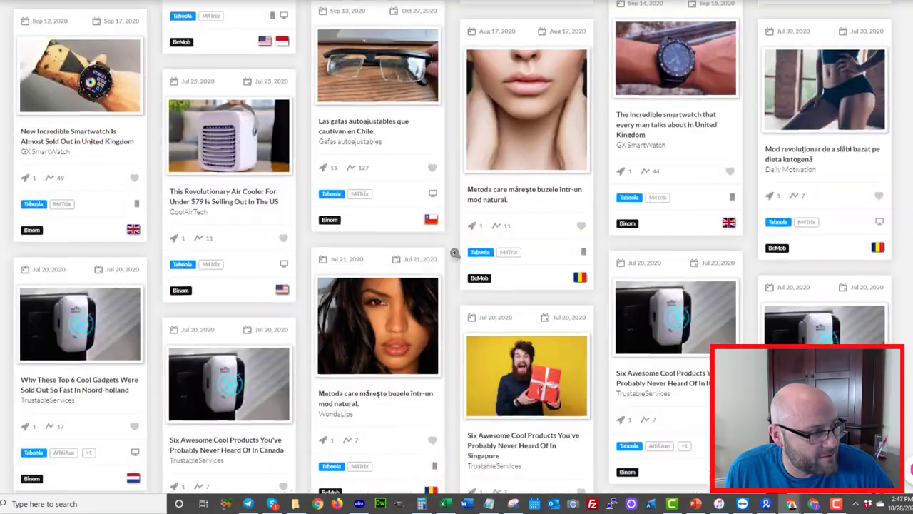
pyautogui.scroll(-5, 453, 253)
pyautogui.scroll(-5, 454, 253)
pyautogui.scroll(-5, 452, 252)
pyautogui.scroll(-4, 451, 250)
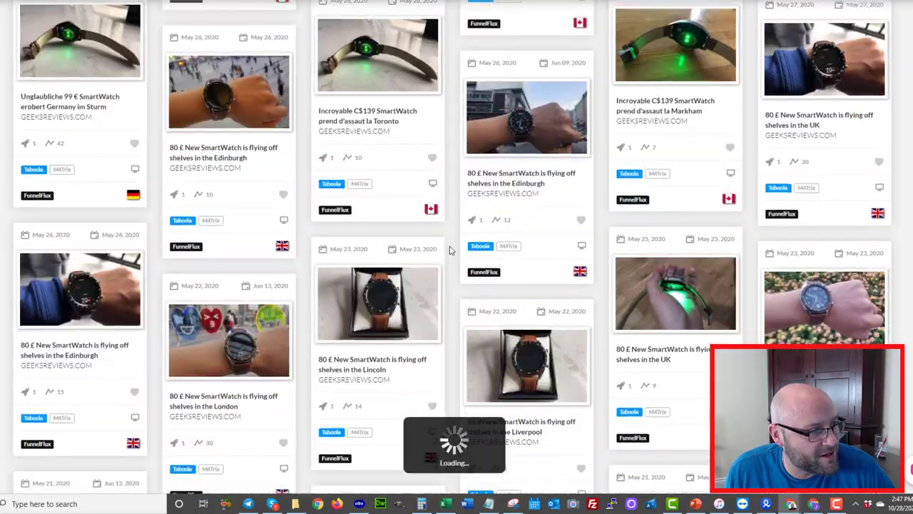
pyautogui.scroll(-5, 451, 249)
pyautogui.scroll(-5, 450, 250)
pyautogui.scroll(10, 450, 250)
pyautogui.scroll(-3, 450, 250)
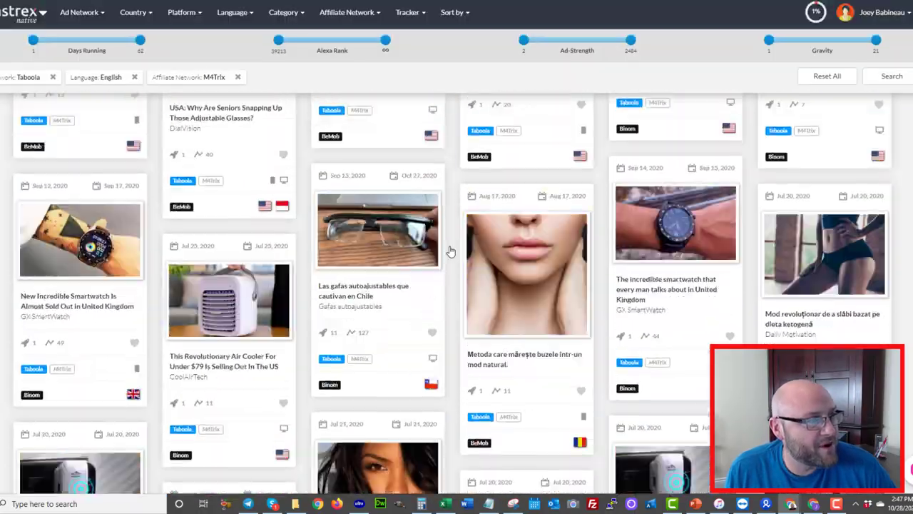
pyautogui.scroll(5, 450, 249)
pyautogui.scroll(5, 450, 250)
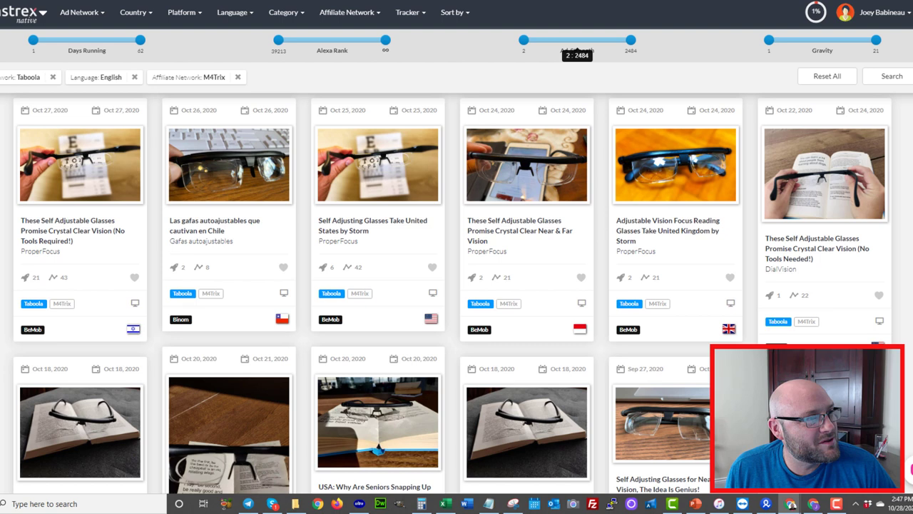
pyautogui.click(455, 18)
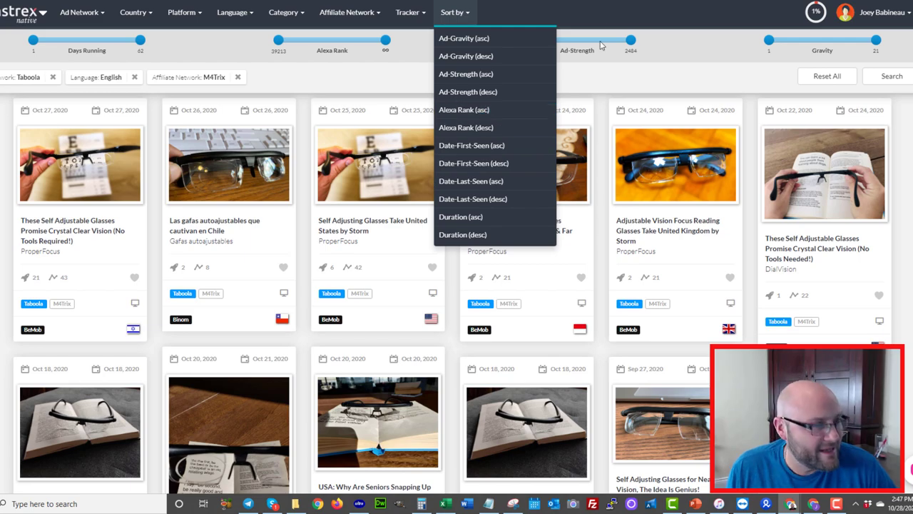
pyautogui.click(598, 99)
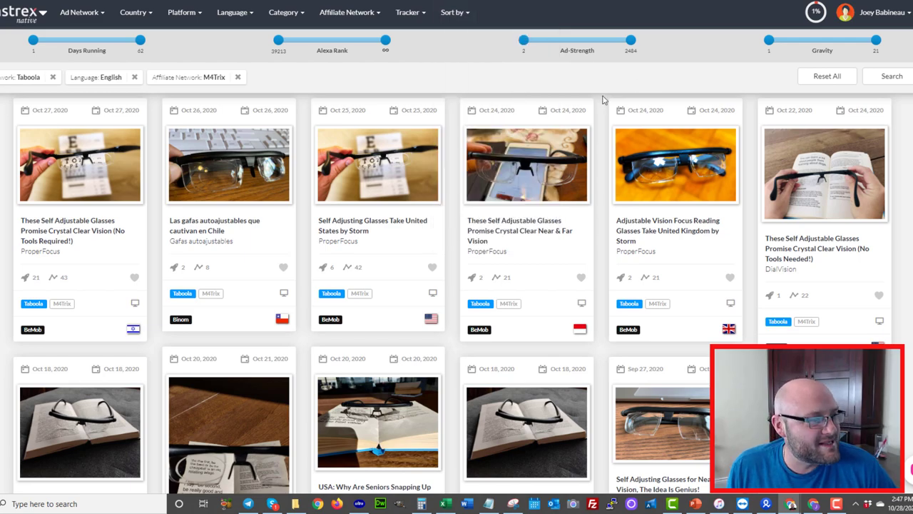
pyautogui.scroll(-3, 307, 193)
pyautogui.scroll(-5, 300, 192)
pyautogui.scroll(-5, 300, 193)
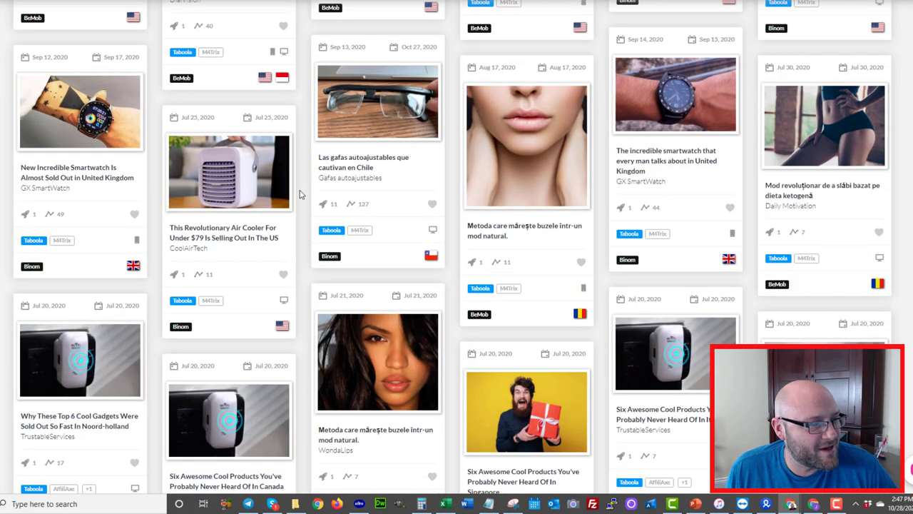
pyautogui.scroll(-5, 300, 193)
pyautogui.scroll(-5, 300, 193)
pyautogui.scroll(-5, 300, 193)
pyautogui.scroll(-5, 300, 192)
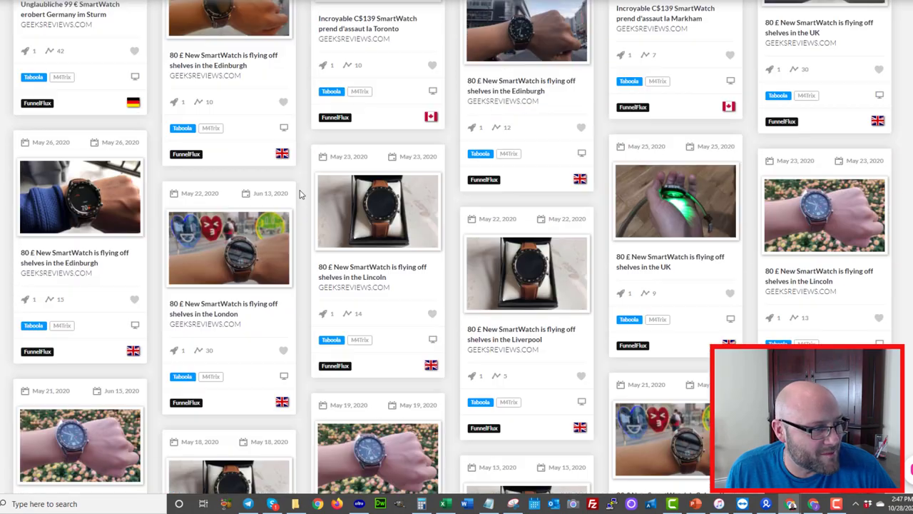
pyautogui.scroll(-5, 299, 193)
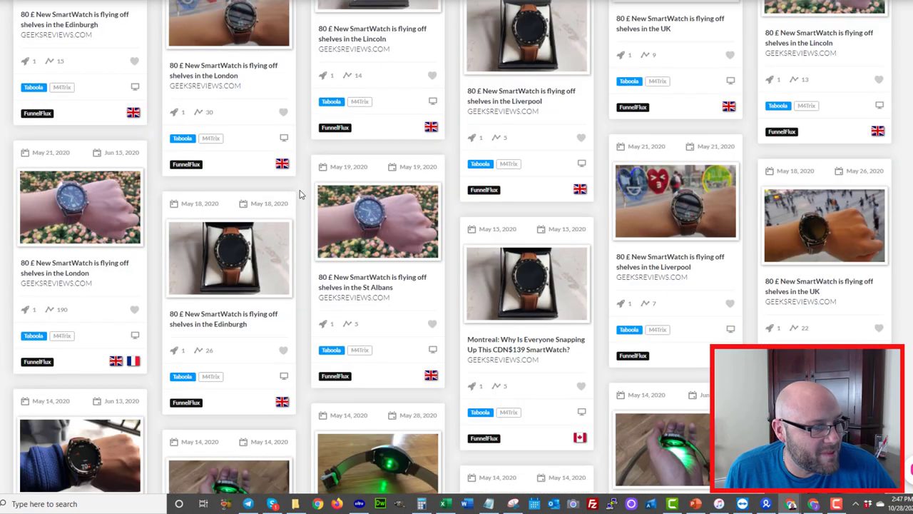
pyautogui.scroll(-5, 299, 192)
pyautogui.scroll(-5, 300, 193)
pyautogui.scroll(-5, 300, 193)
pyautogui.scroll(-4, 300, 192)
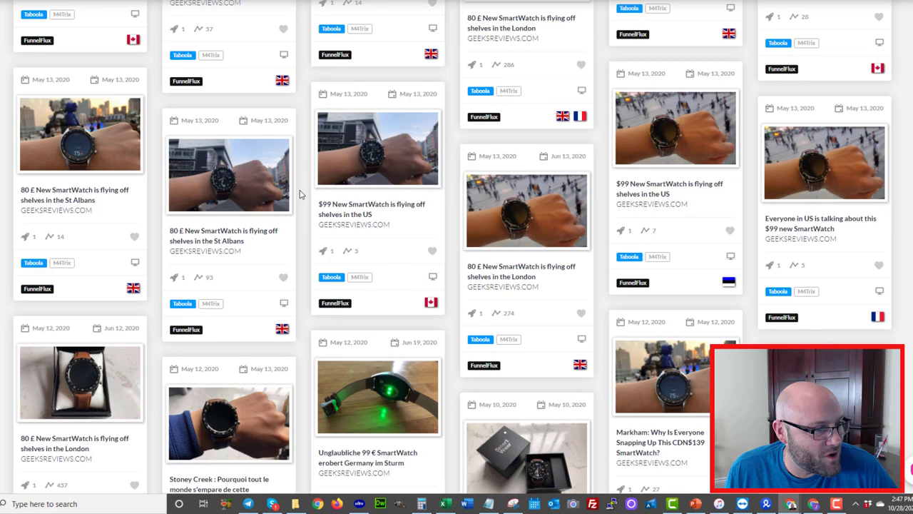
pyautogui.scroll(-5, 299, 193)
pyautogui.scroll(-5, 300, 192)
pyautogui.scroll(-4, 300, 193)
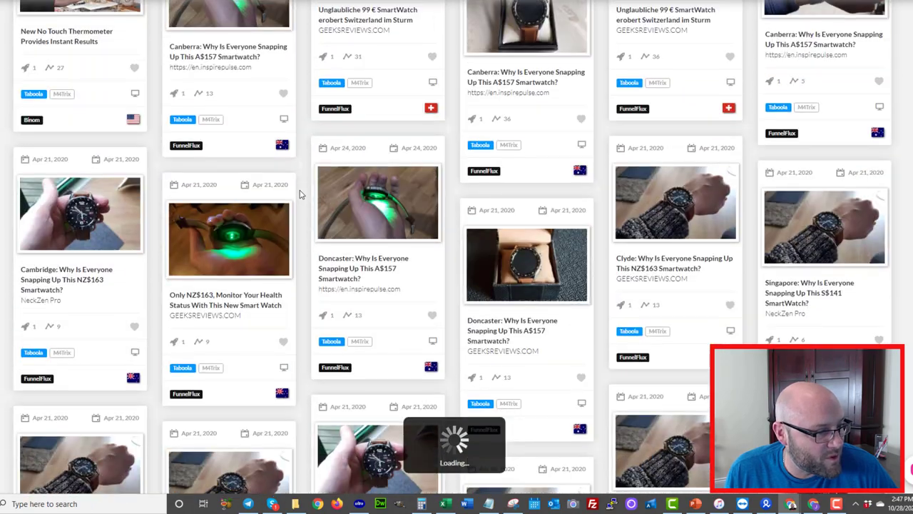
pyautogui.press('Home')
pyautogui.scroll(-5, 447, 251)
pyautogui.scroll(-3, 447, 251)
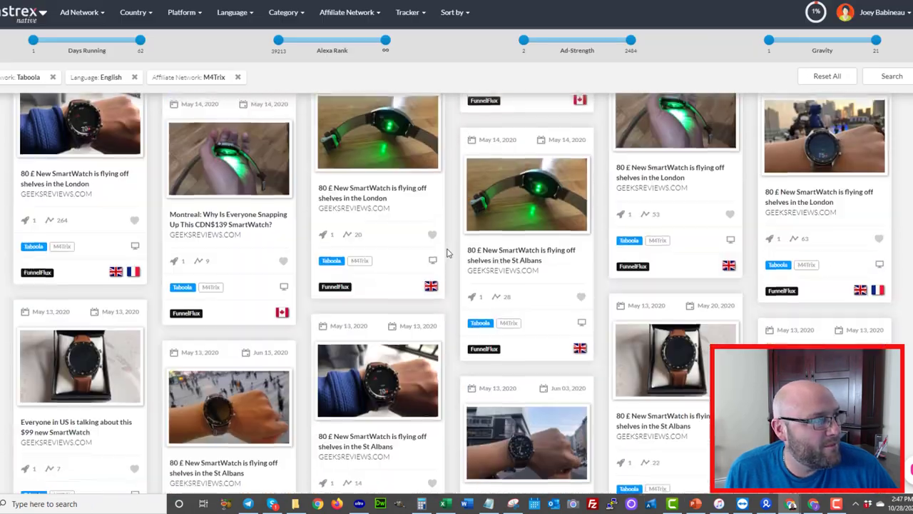
pyautogui.scroll(3, 447, 251)
# Switch the affiliate network filter to GiddyupGroup from the D–L list.
pyautogui.click(350, 12)
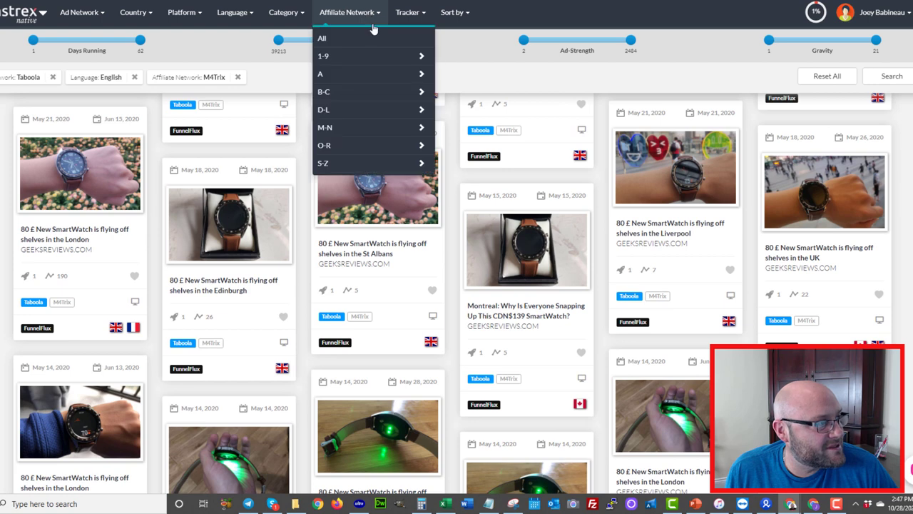
pyautogui.moveTo(367, 110)
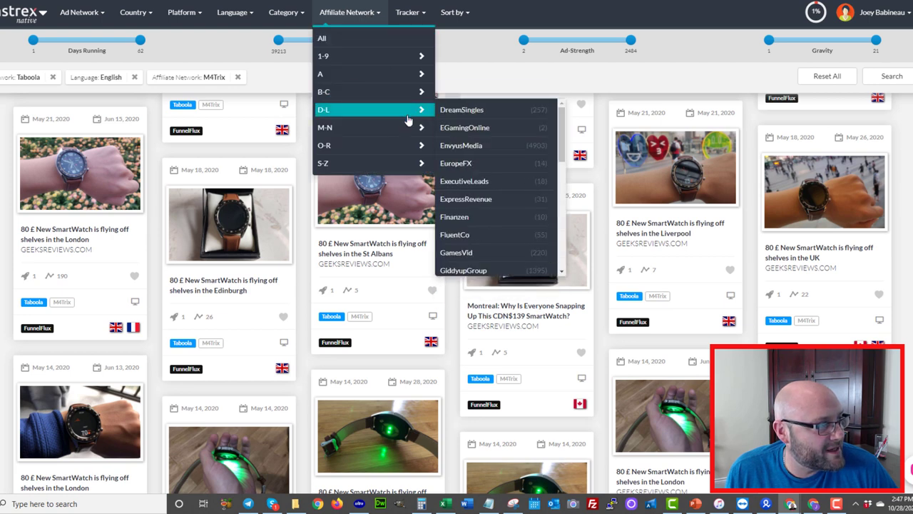
pyautogui.scroll(-2, 485, 236)
pyautogui.click(486, 241)
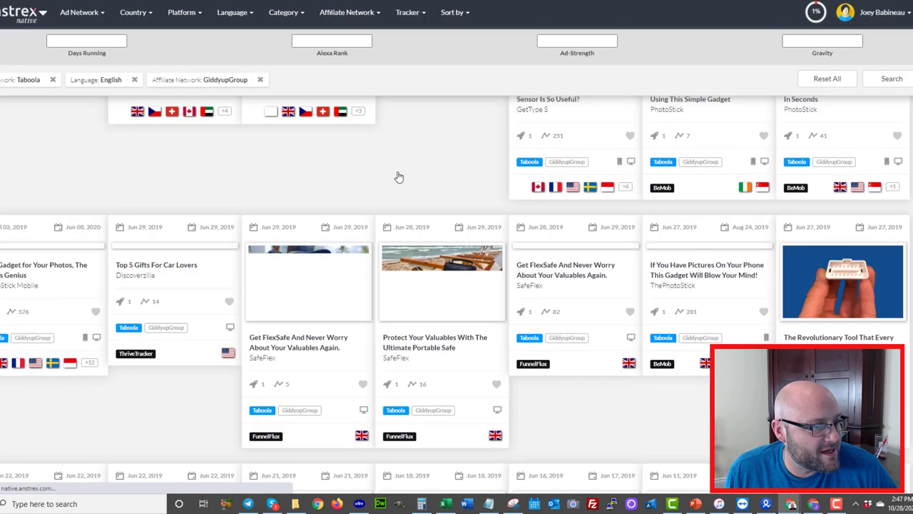
pyautogui.scroll(-5, 398, 177)
pyautogui.scroll(-3, 428, 164)
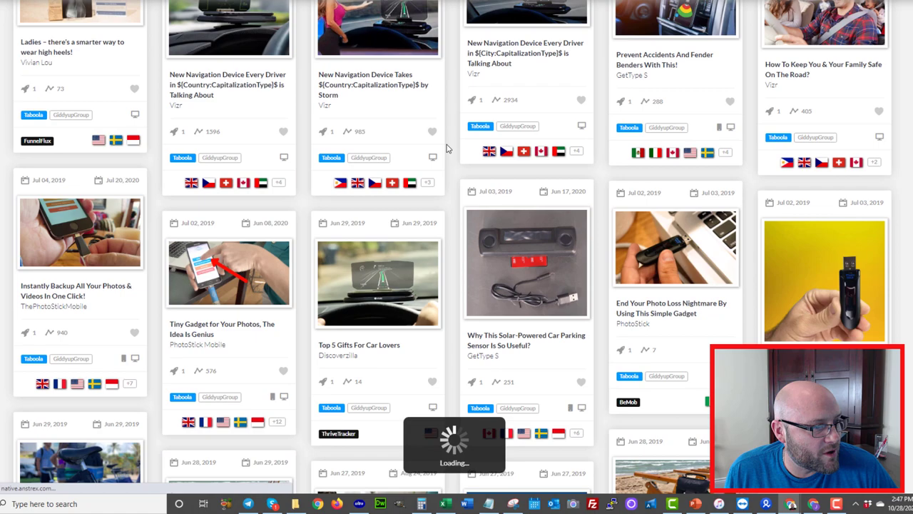
pyautogui.scroll(-3, 448, 148)
pyautogui.scroll(-3, 448, 148)
pyautogui.scroll(-3, 447, 148)
pyautogui.scroll(-3, 447, 148)
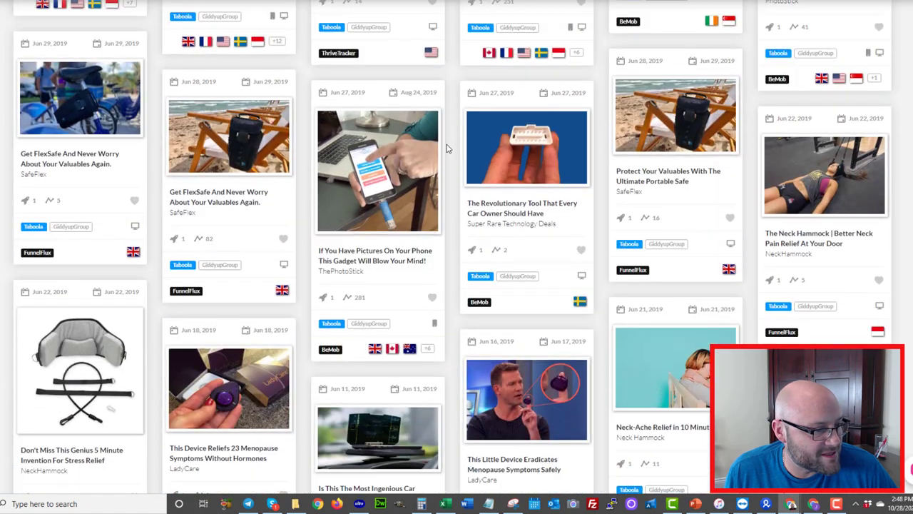
pyautogui.scroll(-3, 447, 148)
pyautogui.scroll(-3, 447, 148)
pyautogui.scroll(-2, 448, 148)
pyautogui.scroll(-3, 447, 148)
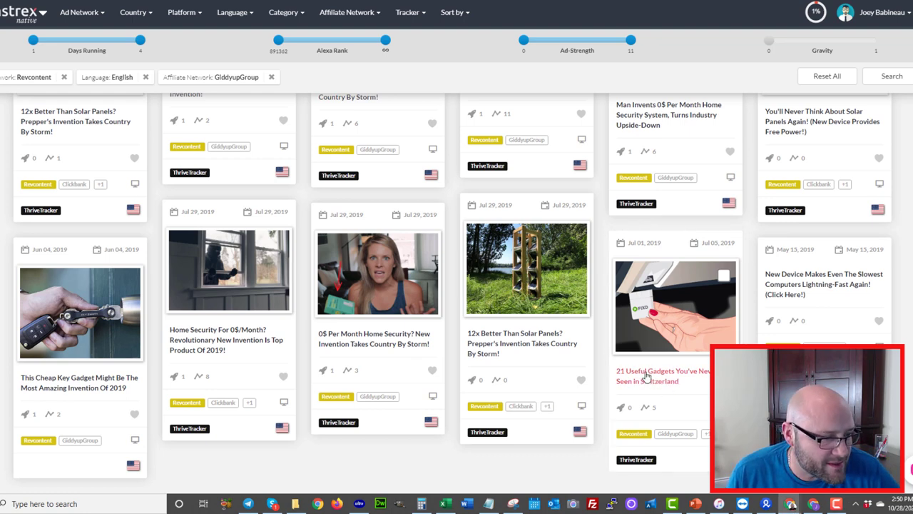
# Open the '21 Useful Gadgets' ad, read its livinghealthyhub.com lander, and return to Anstrex.
pyautogui.click(646, 375)
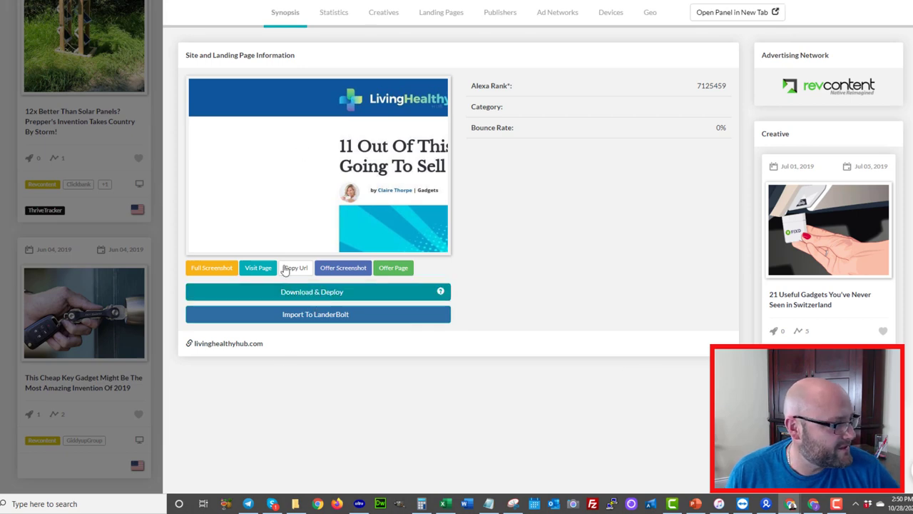
pyautogui.click(258, 268)
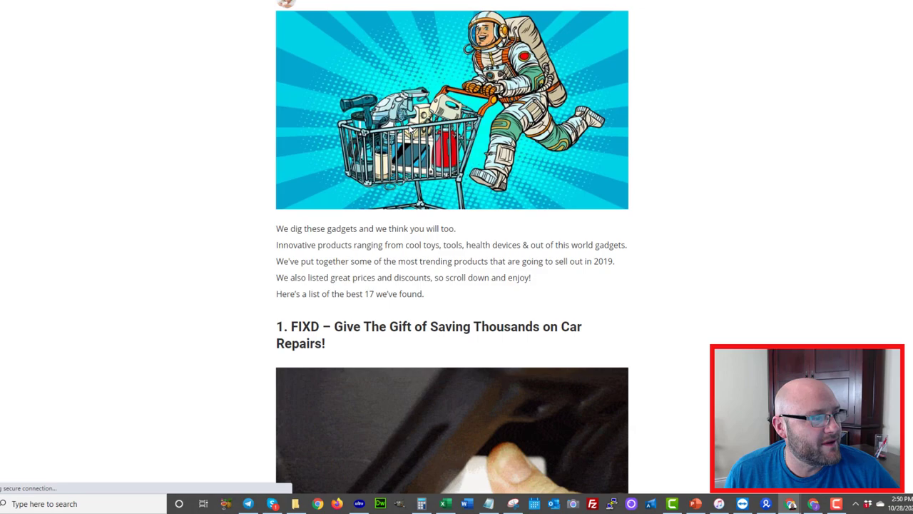
pyautogui.scroll(-5, 410, 128)
pyautogui.scroll(-5, 410, 128)
pyautogui.scroll(-5, 411, 130)
pyautogui.scroll(-5, 413, 131)
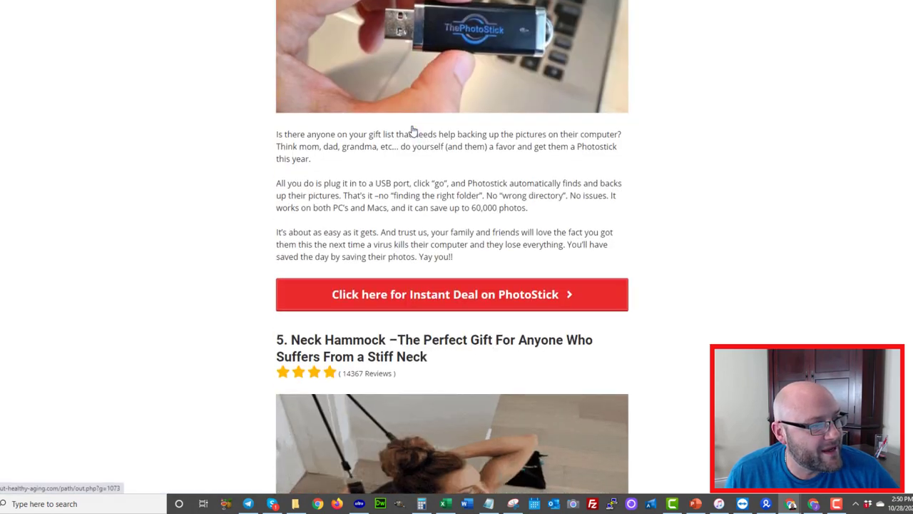
pyautogui.scroll(5, 413, 130)
pyautogui.scroll(-6, 411, 132)
pyautogui.scroll(-6, 410, 134)
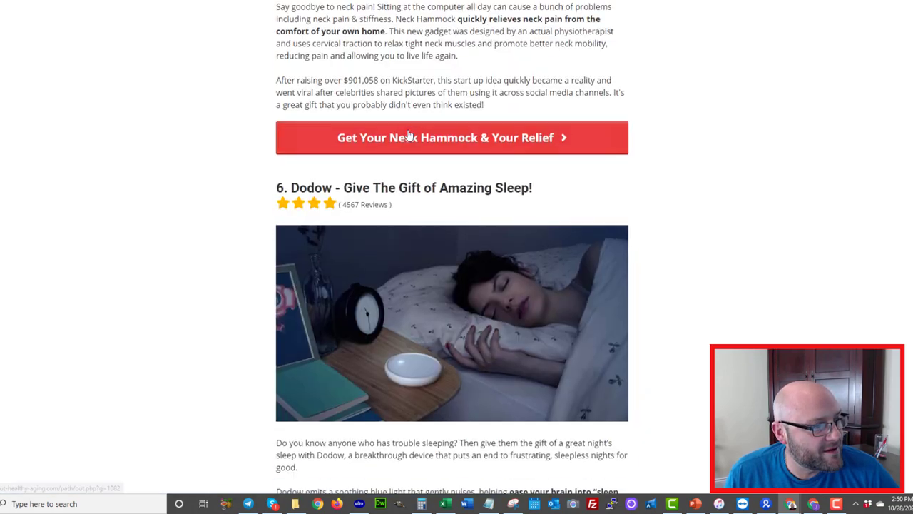
pyautogui.scroll(-6, 410, 134)
pyautogui.scroll(-4, 411, 134)
pyautogui.scroll(4, 411, 134)
pyautogui.scroll(5, 409, 134)
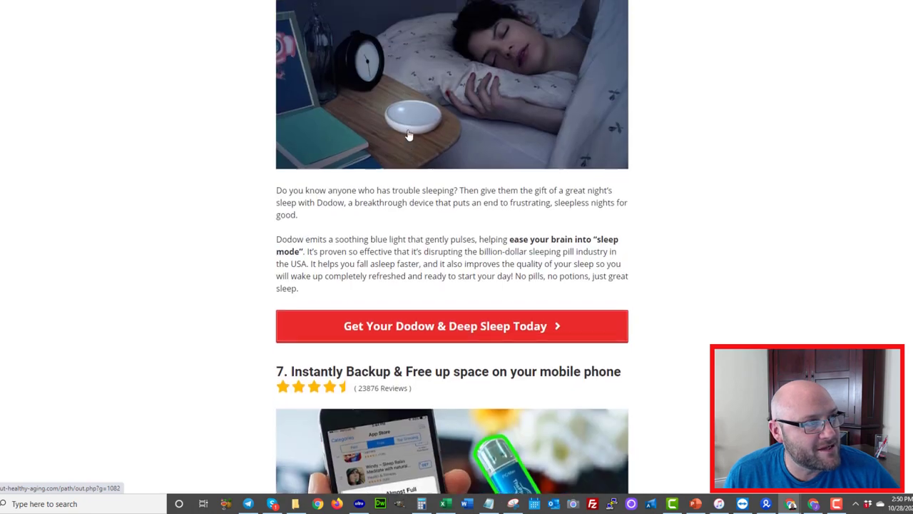
pyautogui.scroll(4, 409, 134)
pyautogui.scroll(4, 409, 134)
pyautogui.scroll(3, 409, 135)
pyautogui.scroll(6, 409, 134)
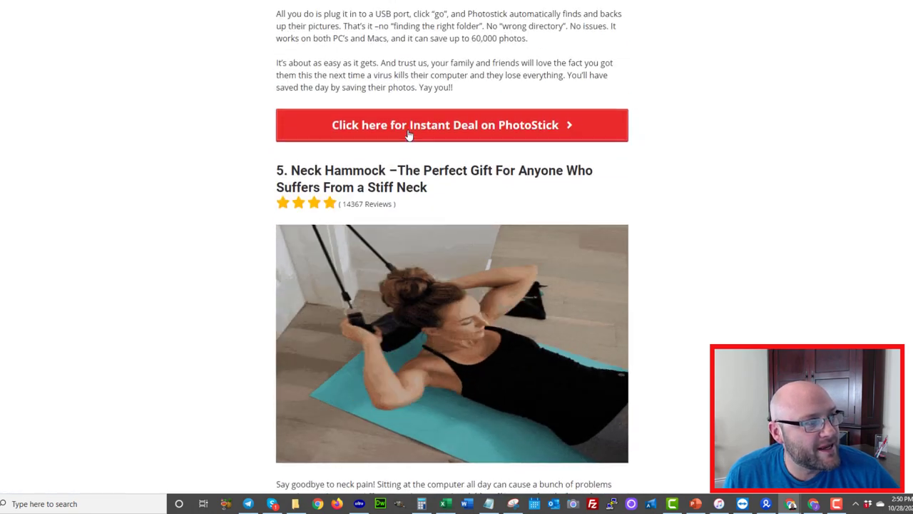
pyautogui.scroll(3, 409, 134)
pyautogui.scroll(-1, 409, 134)
pyautogui.scroll(-4, 409, 134)
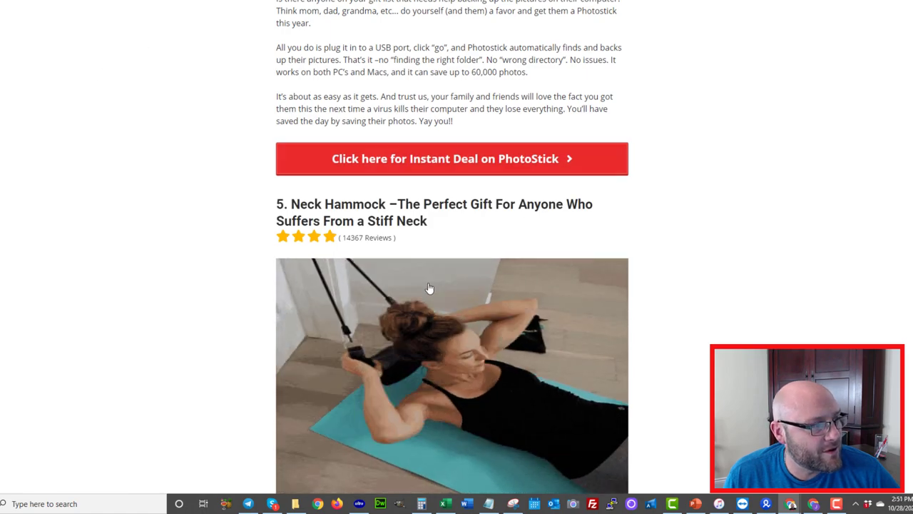
pyautogui.scroll(-4, 416, 159)
pyautogui.scroll(-4, 415, 158)
pyautogui.scroll(-4, 417, 164)
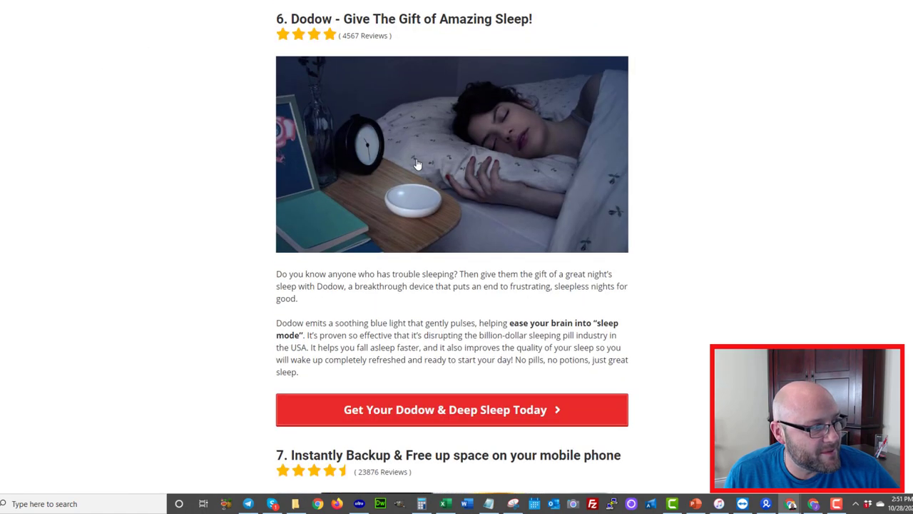
pyautogui.scroll(-4, 417, 164)
pyautogui.scroll(-4, 417, 164)
pyautogui.scroll(-1, 417, 164)
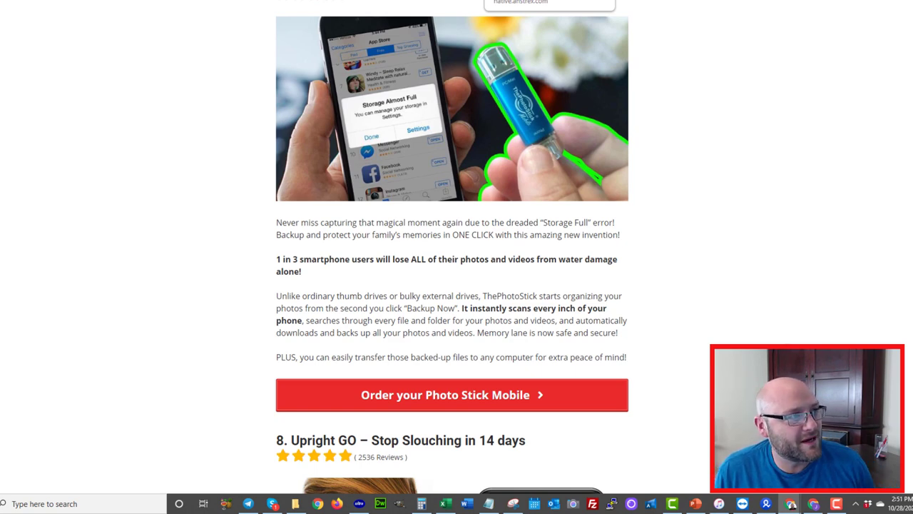
pyautogui.click(550, 2)
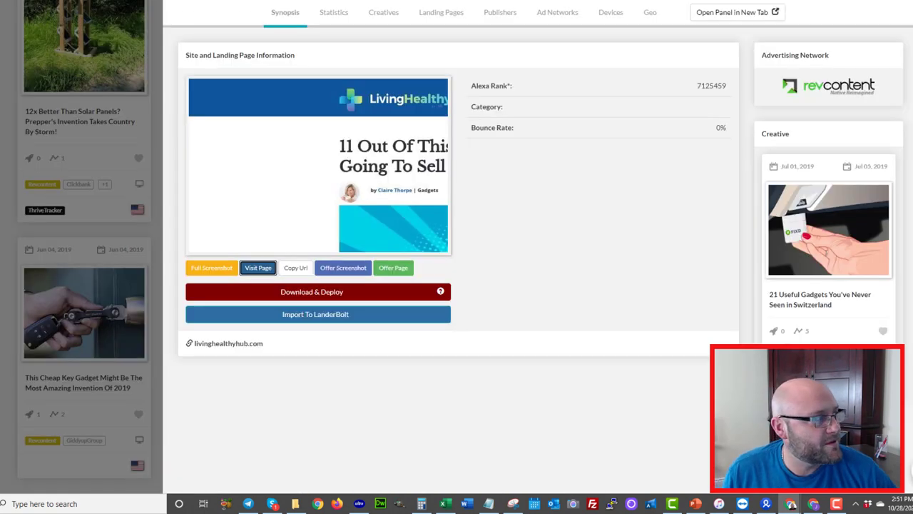
# Close the GiddyupGroup ad's Synopsis panel to return to the ad grid.
pyautogui.press('Escape')
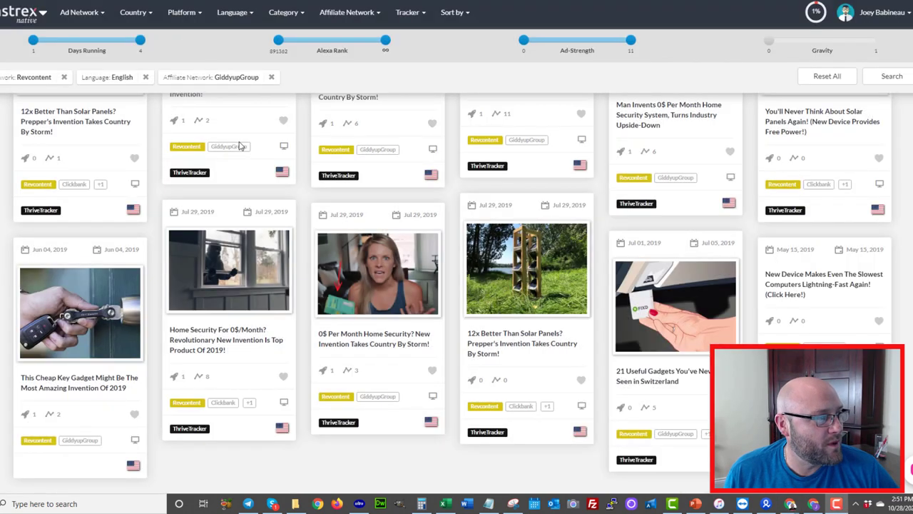
pyautogui.scroll(-10, 542, 383)
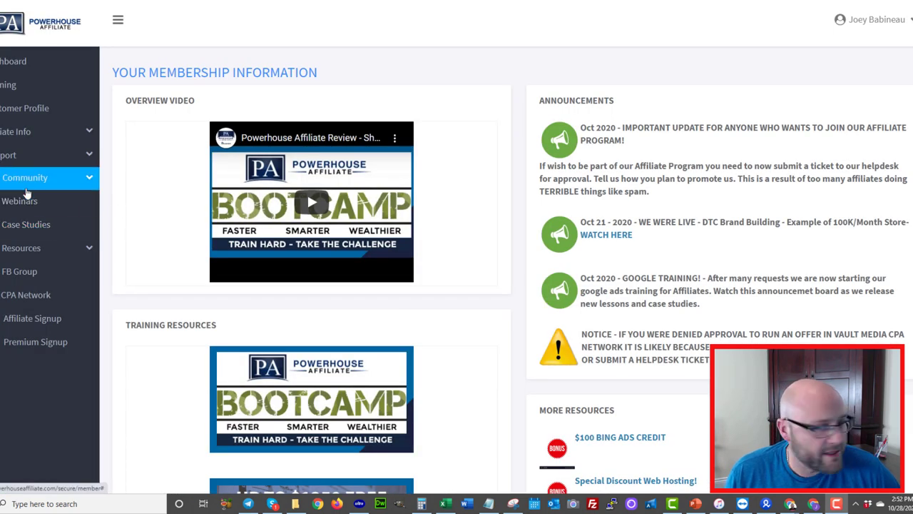
# Expand Resources and browse the niches in the Landing Page Templates library.
pyautogui.click(22, 250)
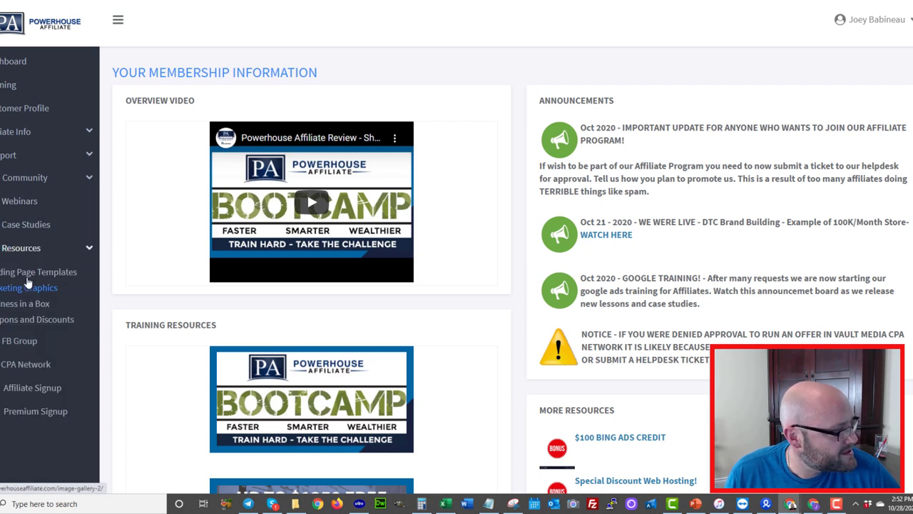
pyautogui.click(29, 282)
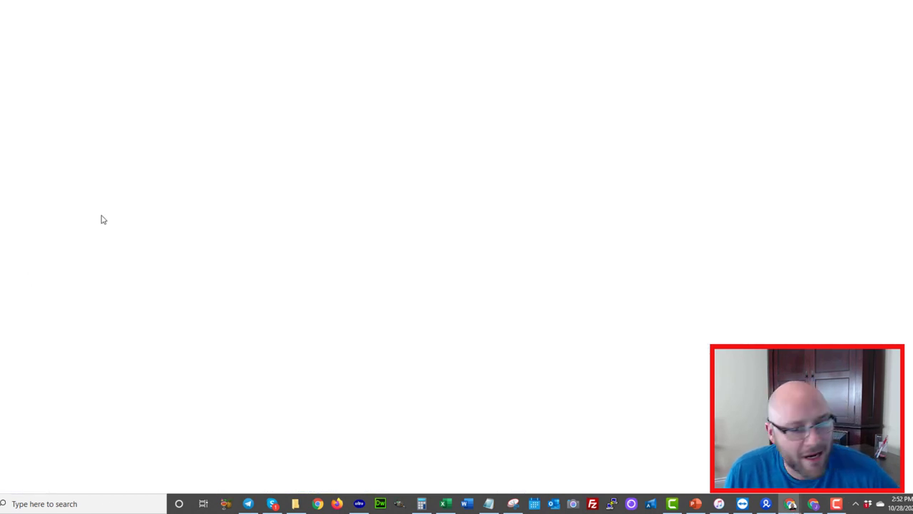
pyautogui.scroll(-5, 299, 214)
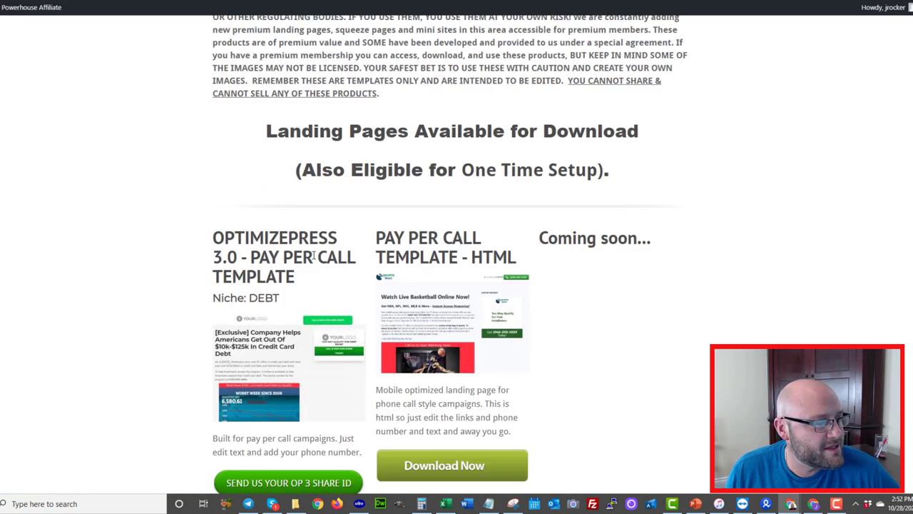
pyautogui.scroll(-8, 314, 256)
pyautogui.scroll(-3, 314, 255)
pyautogui.scroll(6, 314, 255)
pyautogui.scroll(4, 314, 260)
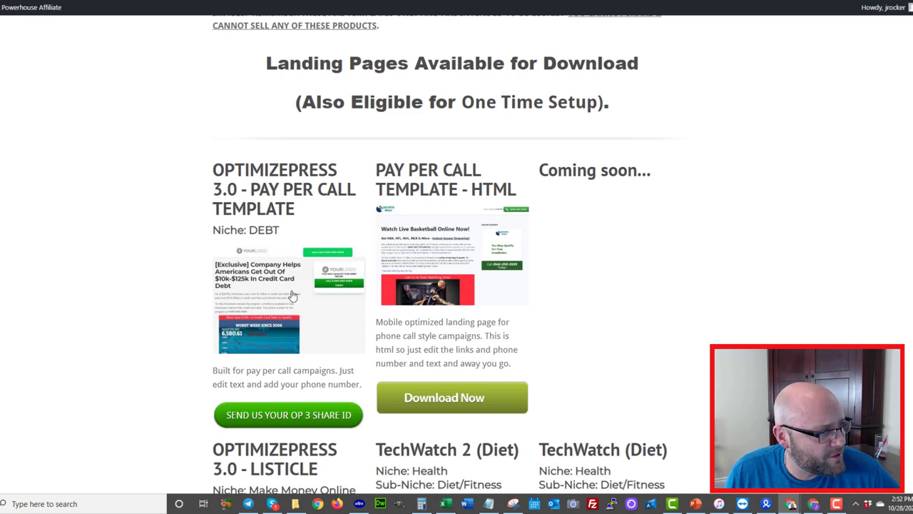
pyautogui.scroll(-3, 203, 305)
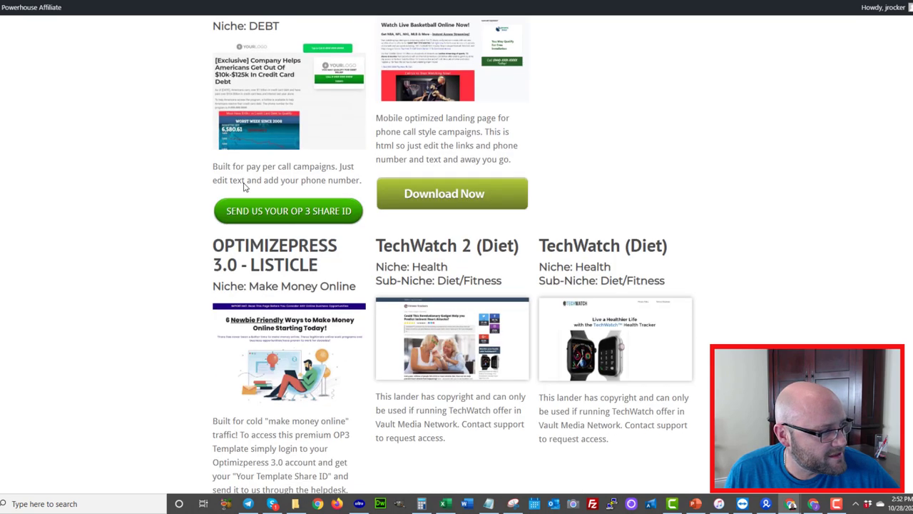
pyautogui.moveTo(280, 246); pyautogui.dragTo(281, 277)
pyautogui.click(281, 276)
pyautogui.scroll(-5, 253, 258)
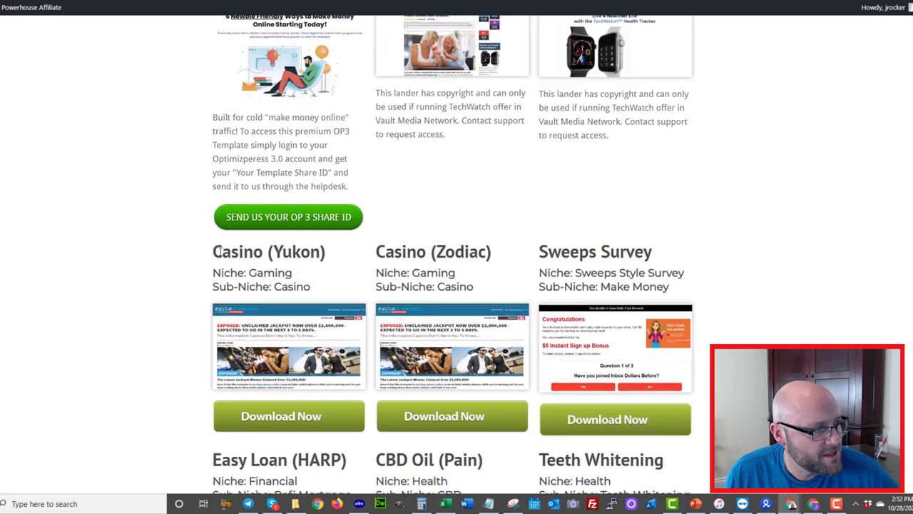
pyautogui.scroll(-4, 356, 257)
pyautogui.scroll(-2, 393, 253)
pyautogui.scroll(-4, 421, 251)
pyautogui.scroll(-2, 421, 251)
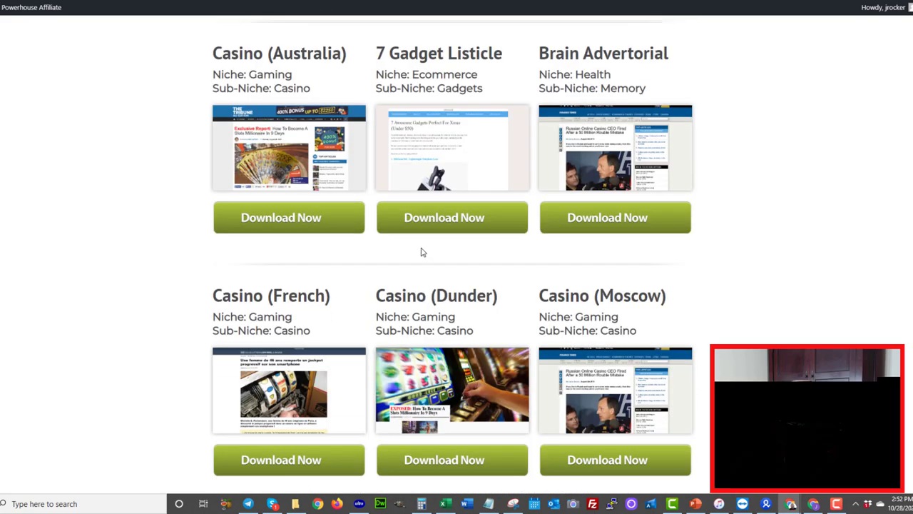
pyautogui.moveTo(418, 52); pyautogui.dragTo(476, 56)
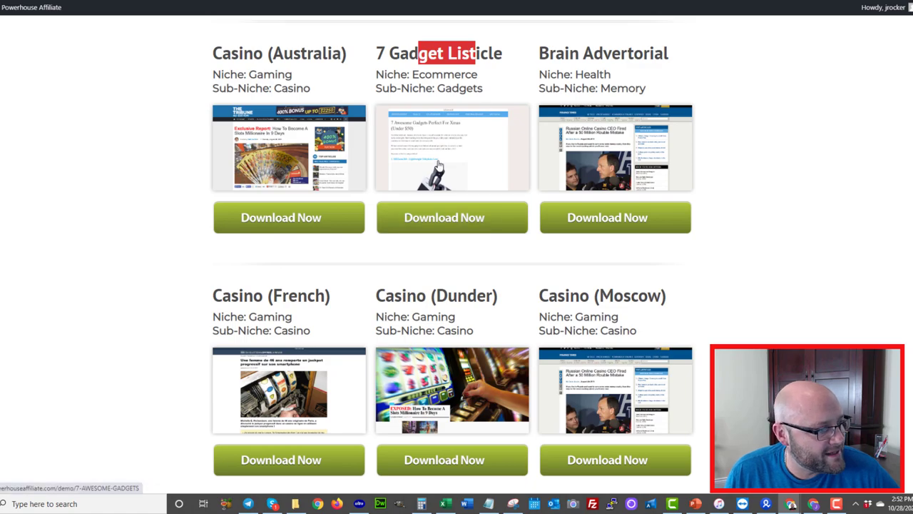
pyautogui.scroll(-5, 439, 214)
pyautogui.scroll(-5, 435, 250)
pyautogui.scroll(-4, 436, 251)
pyautogui.scroll(-5, 434, 251)
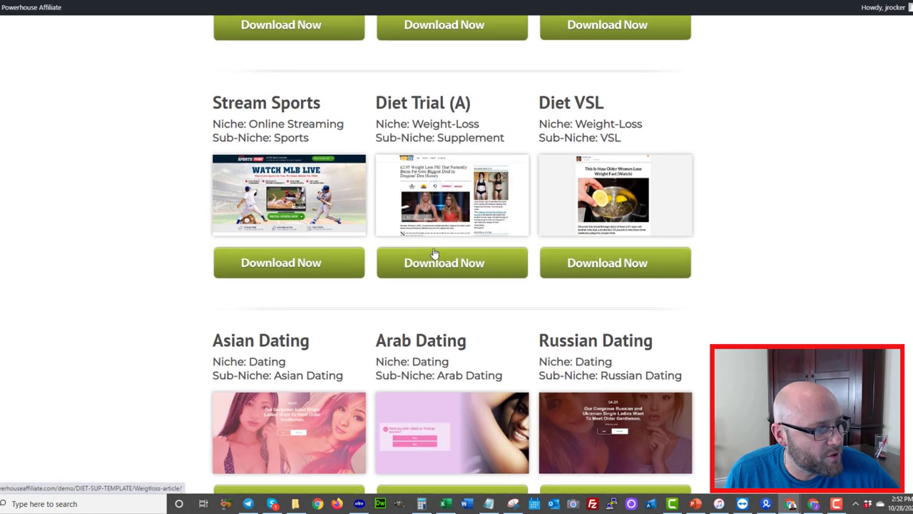
pyautogui.scroll(-5, 434, 253)
pyautogui.scroll(-5, 435, 253)
pyautogui.scroll(-4, 435, 253)
pyautogui.scroll(6, 435, 251)
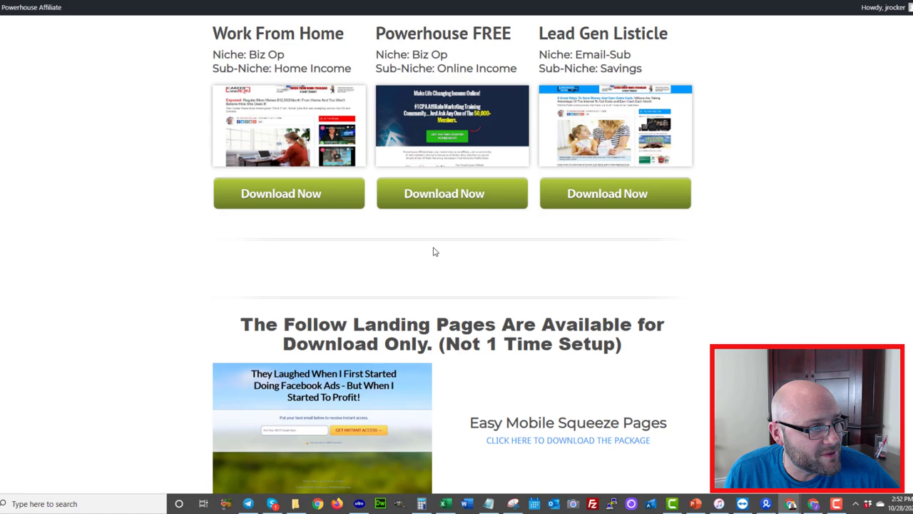
pyautogui.scroll(4, 435, 251)
pyautogui.scroll(3, 435, 251)
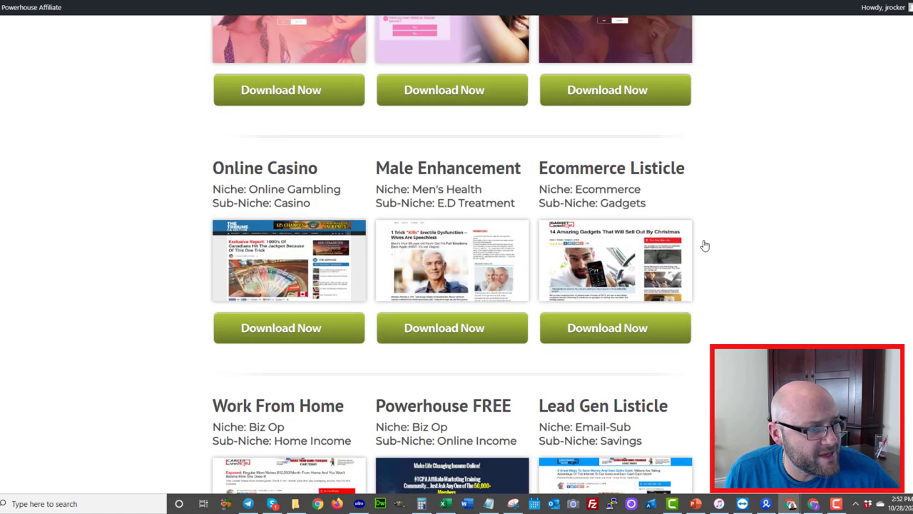
pyautogui.scroll(5, 632, 248)
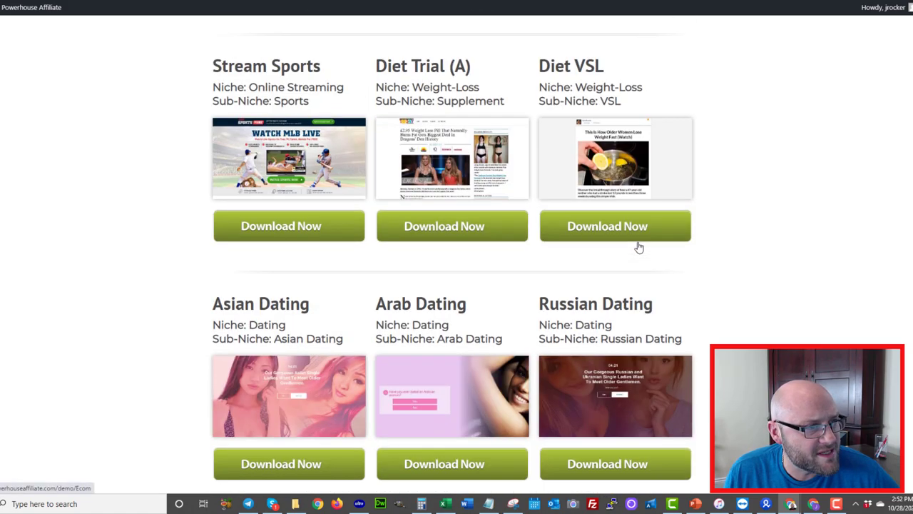
pyautogui.scroll(5, 632, 248)
pyautogui.scroll(5, 633, 248)
pyautogui.scroll(4, 635, 247)
pyautogui.scroll(5, 639, 247)
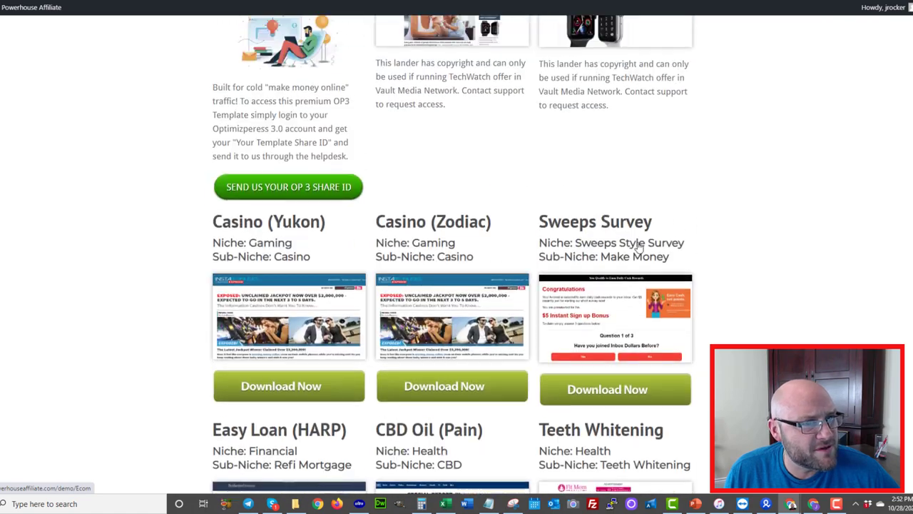
pyautogui.scroll(5, 638, 247)
pyautogui.scroll(4, 638, 246)
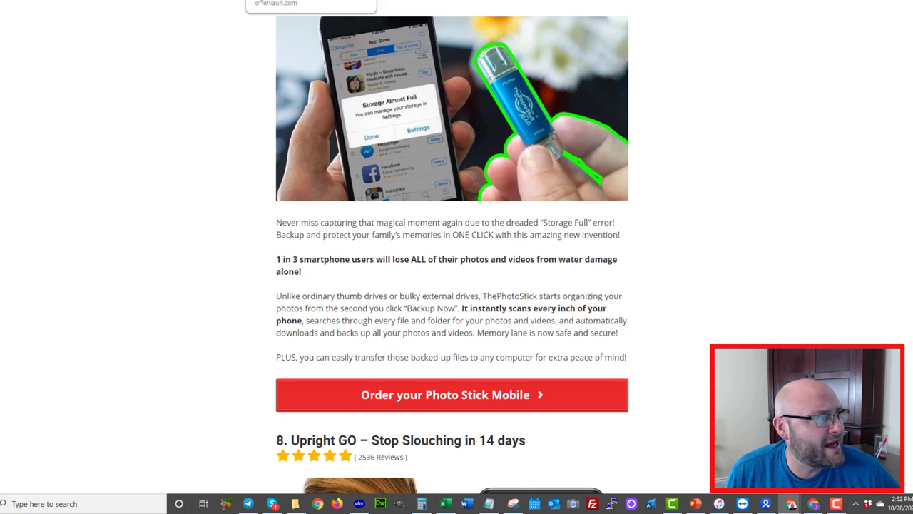
# Show the MGID bonus page and Taboola homepage, then return to the tracker's target statistics.
pyautogui.click(185, 1)
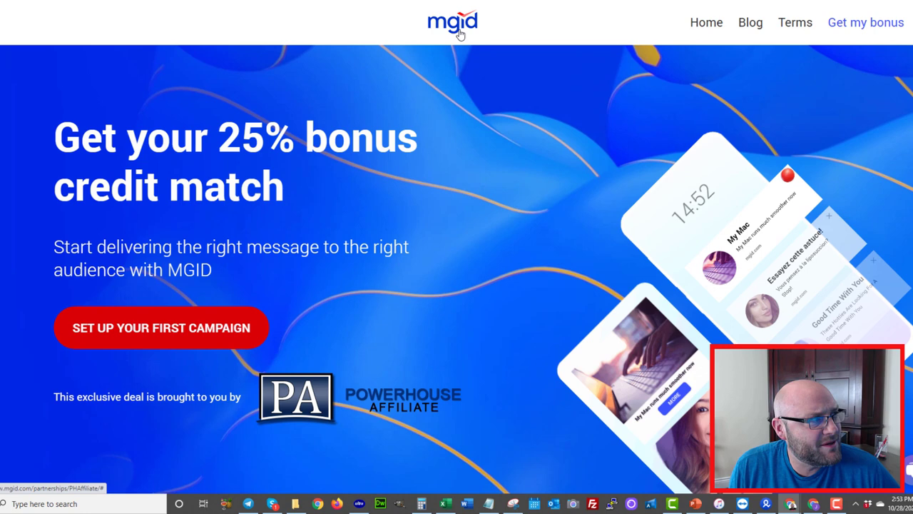
pyautogui.hotkey('ctrl', 'Tab')
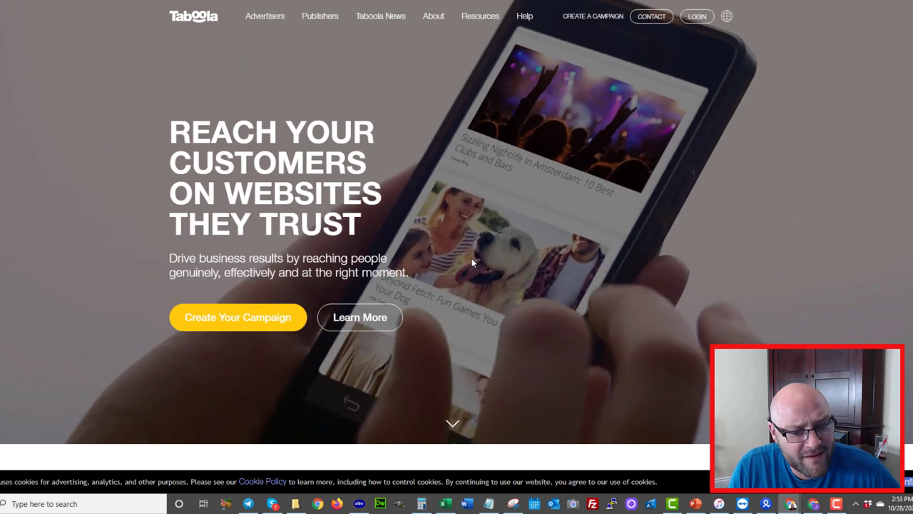
pyautogui.hotkey('ctrl', 'Tab')
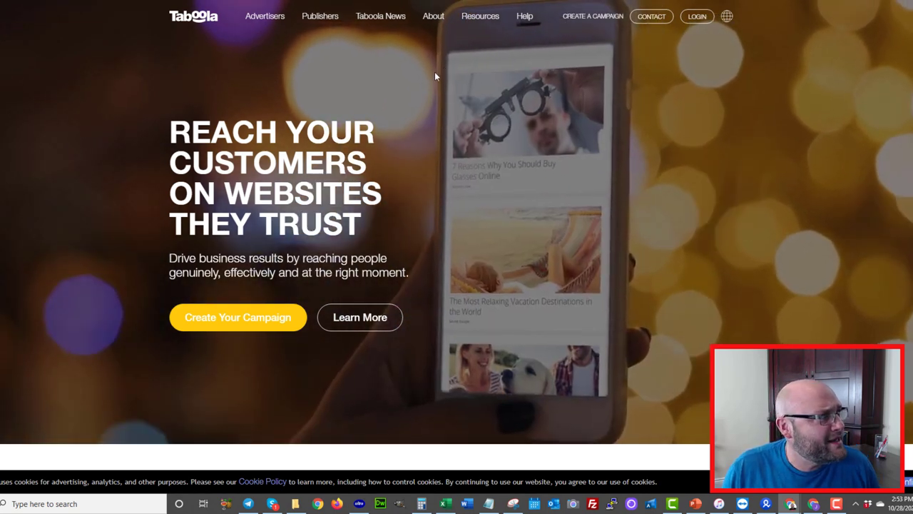
pyautogui.scroll(-2, 363, 264)
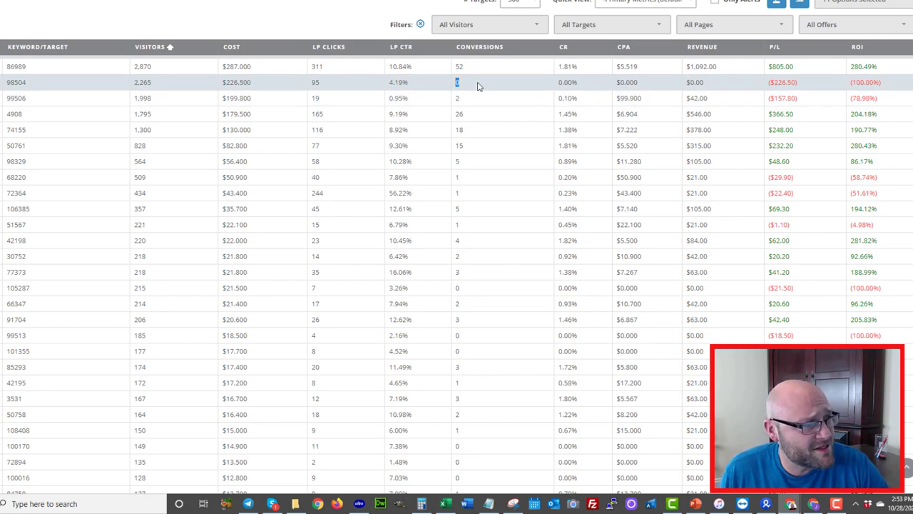
pyautogui.scroll(-5, 477, 85)
pyautogui.scroll(-4, 478, 86)
pyautogui.scroll(-2, 477, 85)
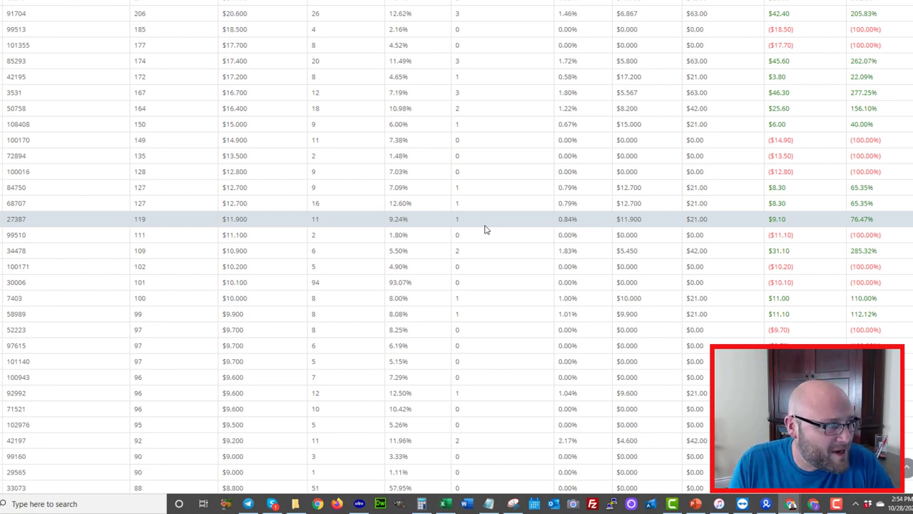
pyautogui.scroll(-5, 295, 236)
pyautogui.scroll(-5, 295, 236)
pyautogui.scroll(-5, 295, 236)
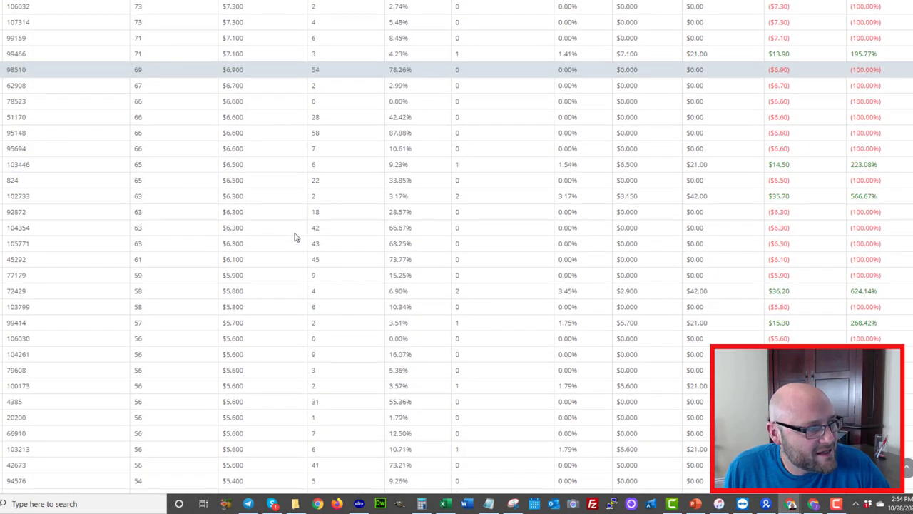
pyautogui.scroll(-5, 295, 236)
pyautogui.scroll(-5, 295, 236)
pyautogui.scroll(-3, 295, 236)
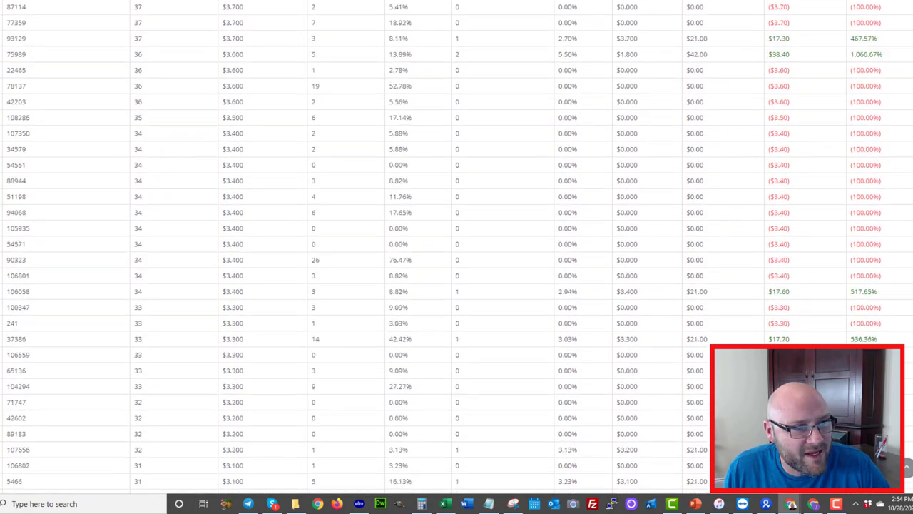
pyautogui.scroll(-8, 295, 236)
pyautogui.scroll(-10, 294, 236)
pyautogui.scroll(2, 295, 236)
pyautogui.scroll(2, 210, 448)
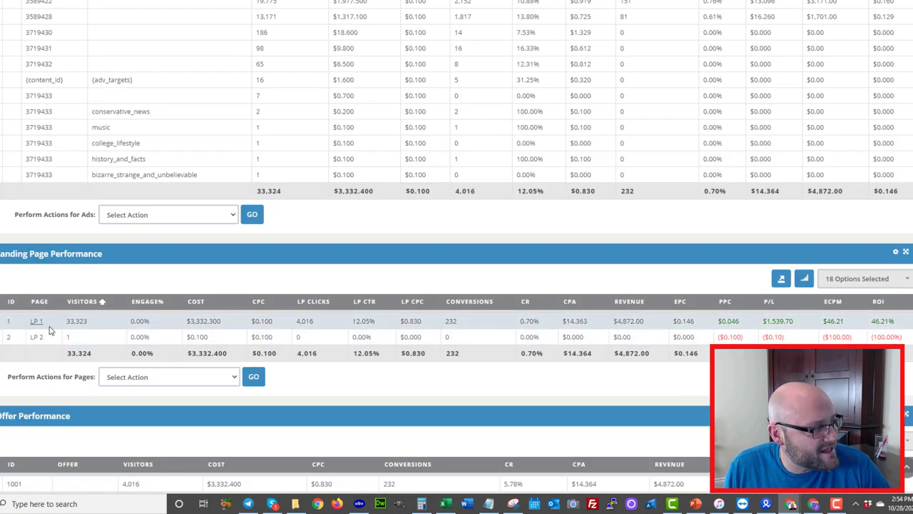
pyautogui.scroll(-2, 54, 336)
pyautogui.scroll(2, 52, 426)
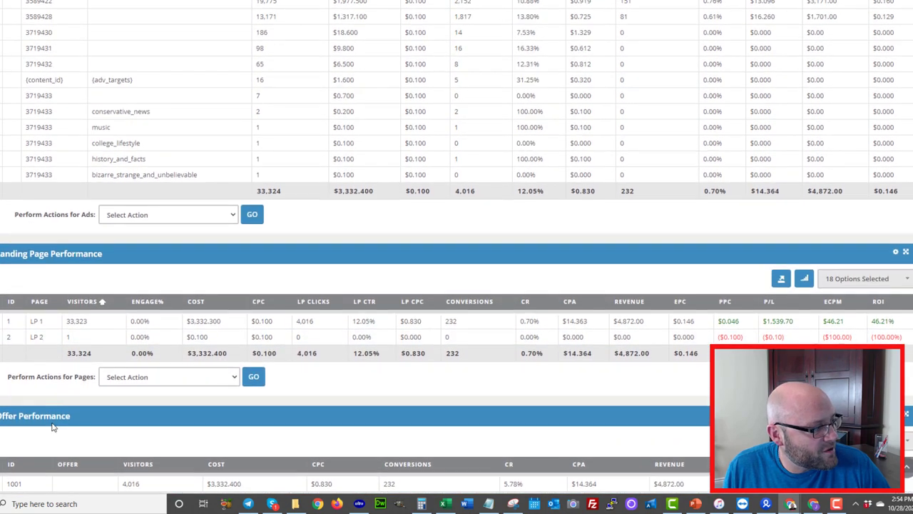
# Highlight the Offer Performance heading below the LP 1 and LP 2 results.
pyautogui.moveTo(13, 421); pyautogui.dragTo(52, 426)
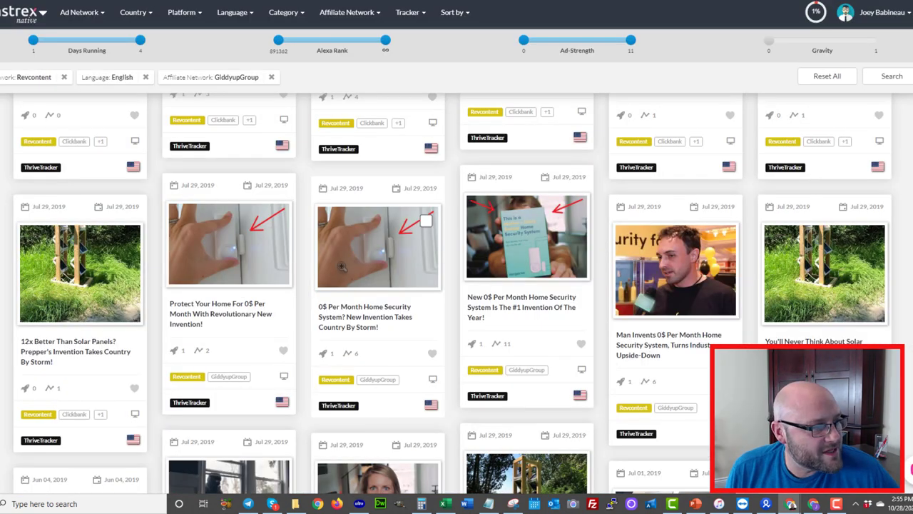
pyautogui.scroll(3, 342, 265)
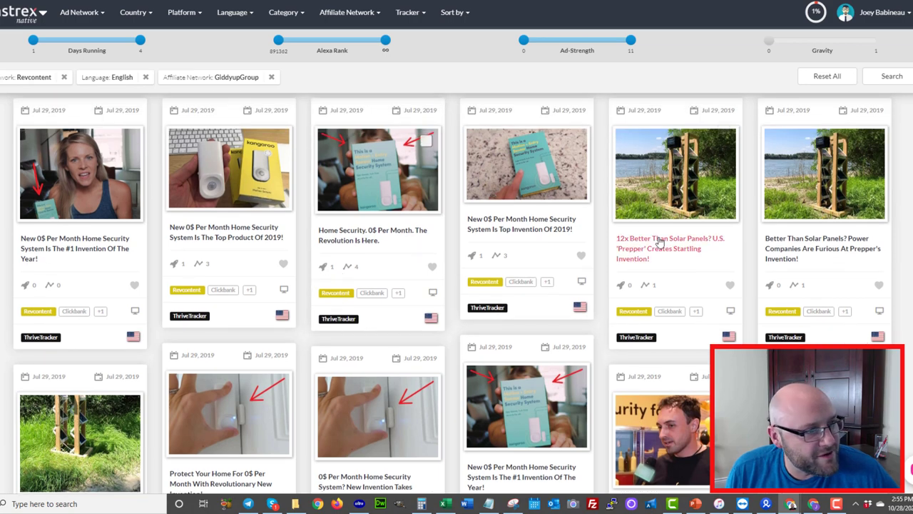
pyautogui.scroll(-3, 470, 271)
pyautogui.scroll(-2, 475, 276)
pyautogui.scroll(-3, 474, 277)
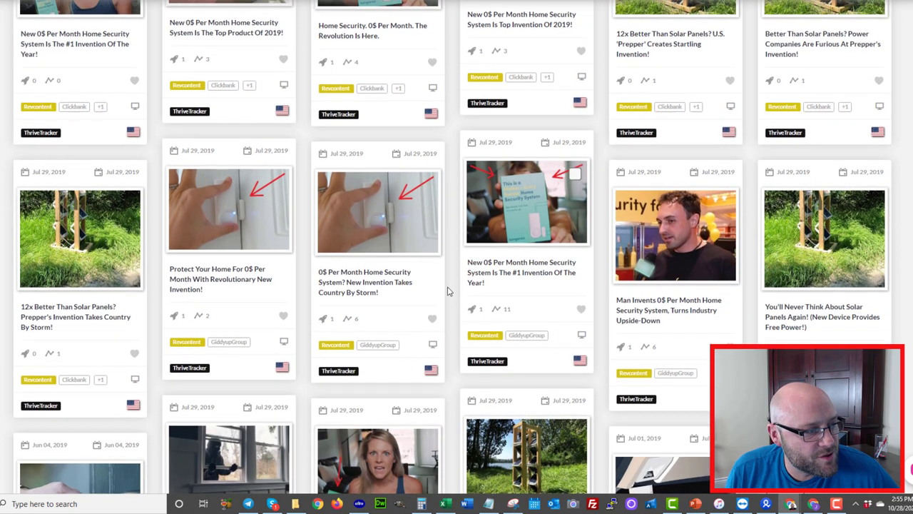
pyautogui.scroll(-2, 474, 277)
pyautogui.scroll(6, 456, 286)
pyautogui.scroll(3, 448, 288)
pyautogui.scroll(3, 448, 288)
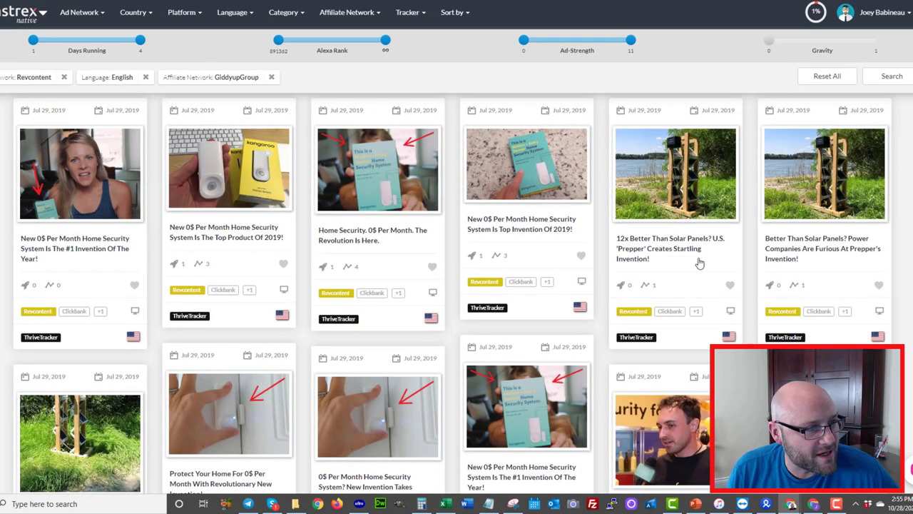
pyautogui.moveTo(823, 248)
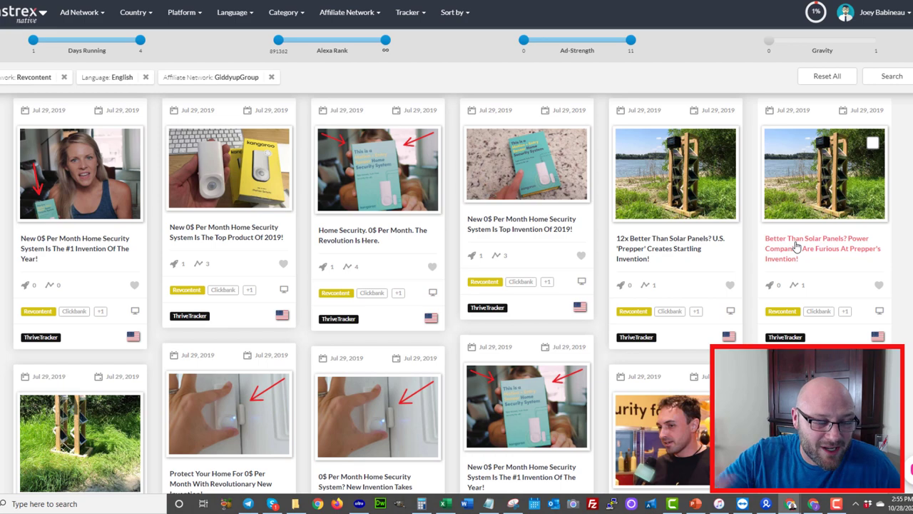
pyautogui.scroll(-5, 797, 246)
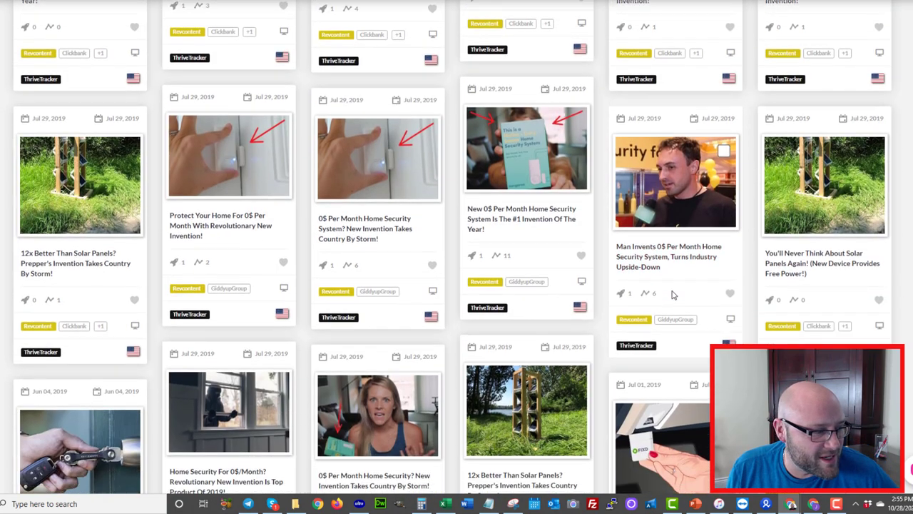
pyautogui.scroll(-5, 796, 246)
pyautogui.scroll(-1, 543, 364)
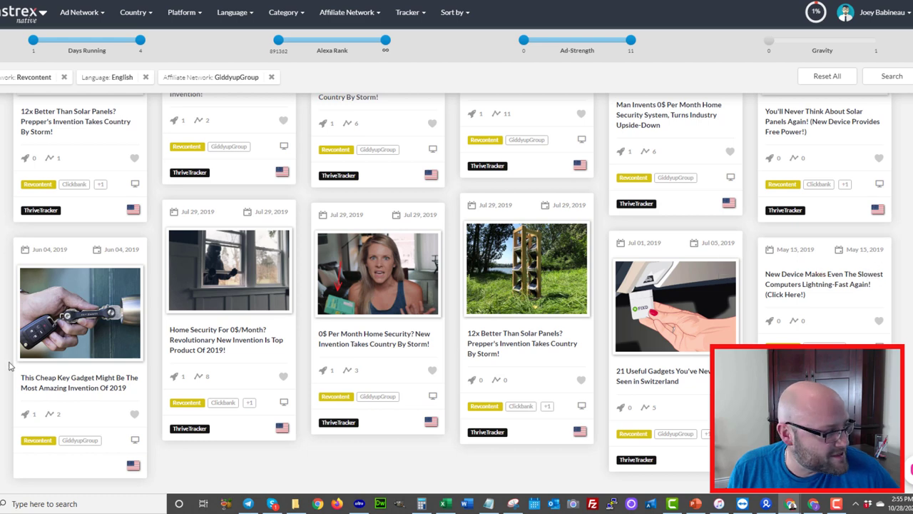
# Open the cheap key gadget ad and view its KeySmart landing page as a full screenshot.
pyautogui.click(84, 379)
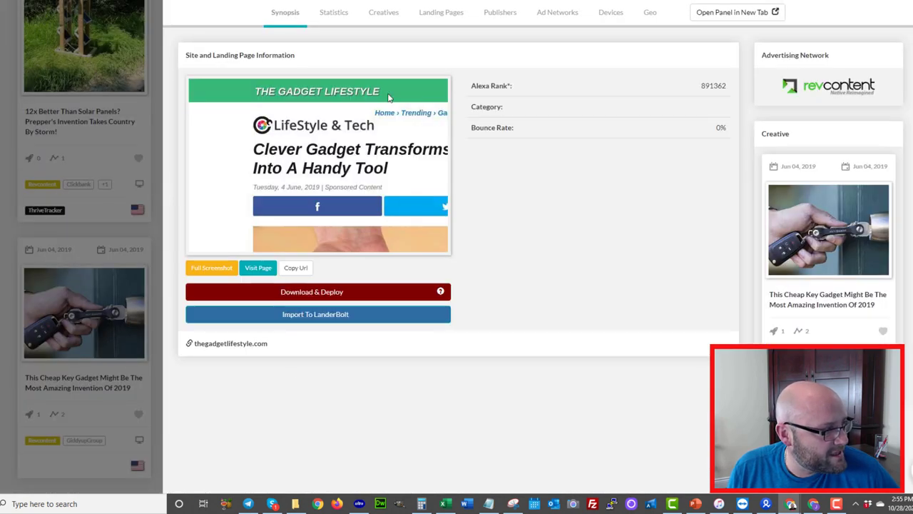
pyautogui.click(258, 268)
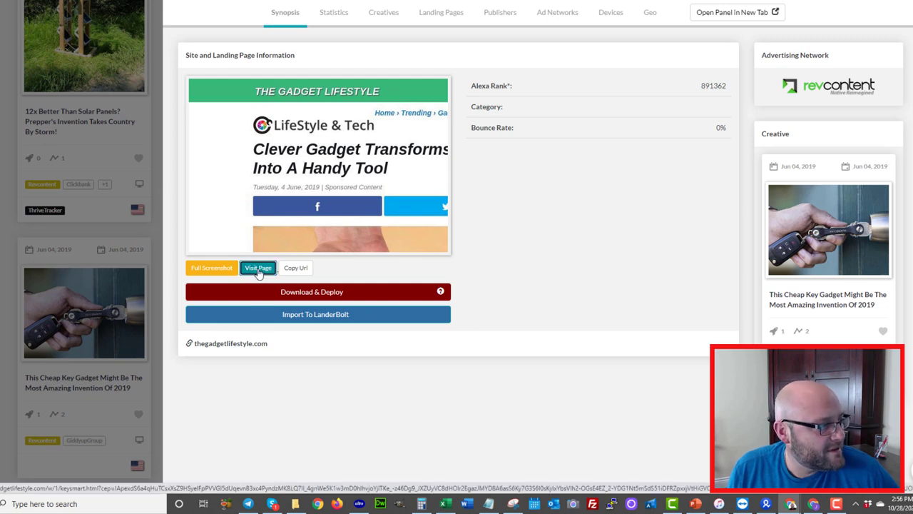
pyautogui.click(258, 269)
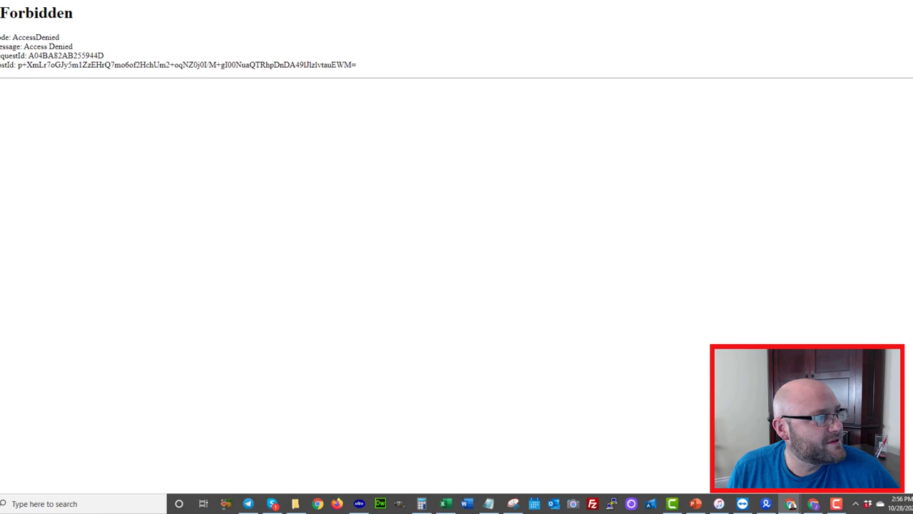
pyautogui.hotkey('ctrl', 'w')
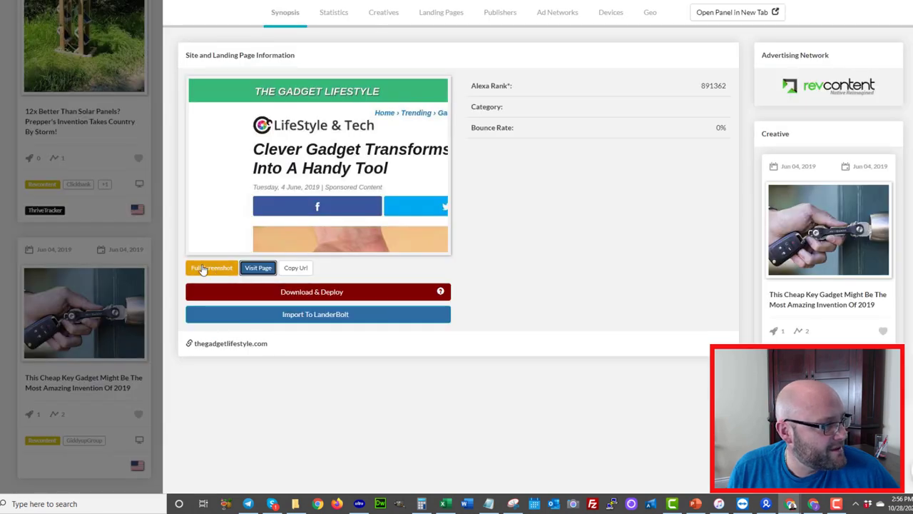
pyautogui.click(211, 267)
pyautogui.scroll(-8, 333, 184)
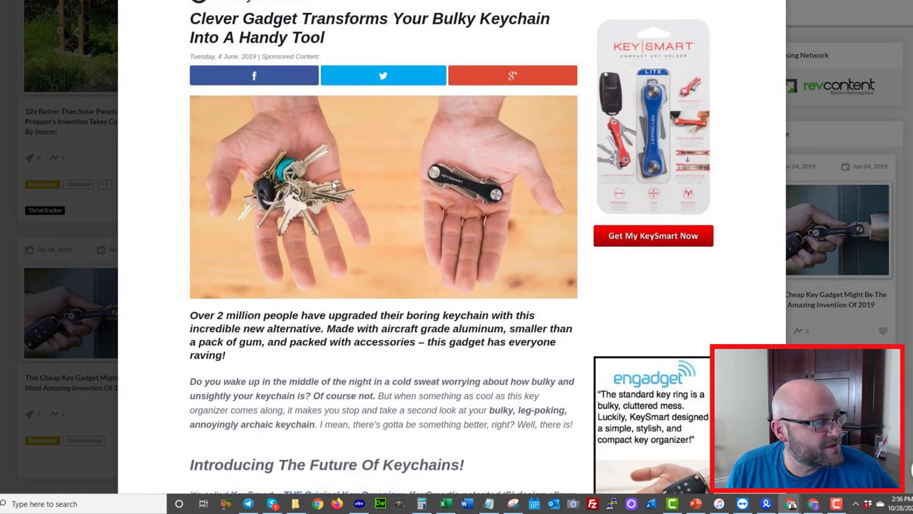
pyautogui.scroll(5, 336, 181)
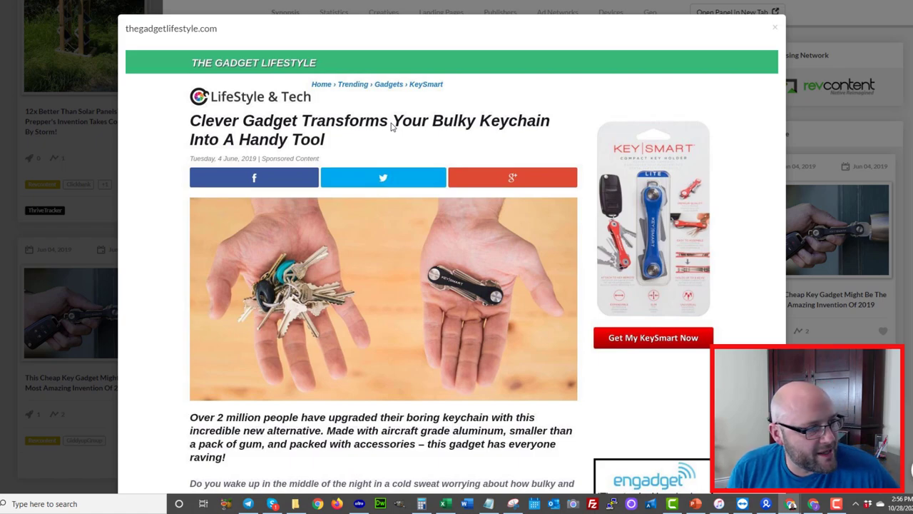
pyautogui.scroll(-2, 391, 127)
pyautogui.scroll(-3, 523, 92)
pyautogui.scroll(-3, 543, 271)
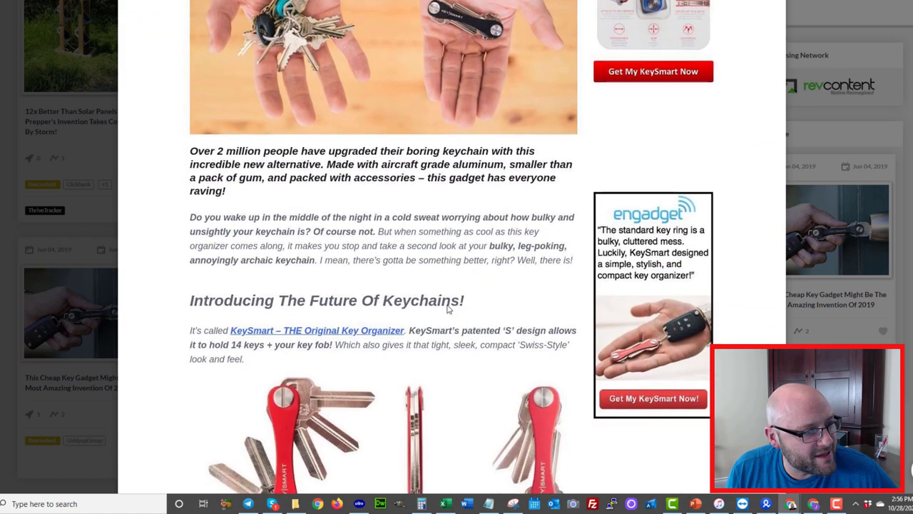
pyautogui.scroll(-3, 542, 271)
pyautogui.scroll(-4, 409, 281)
pyautogui.scroll(-4, 407, 282)
pyautogui.scroll(-4, 406, 281)
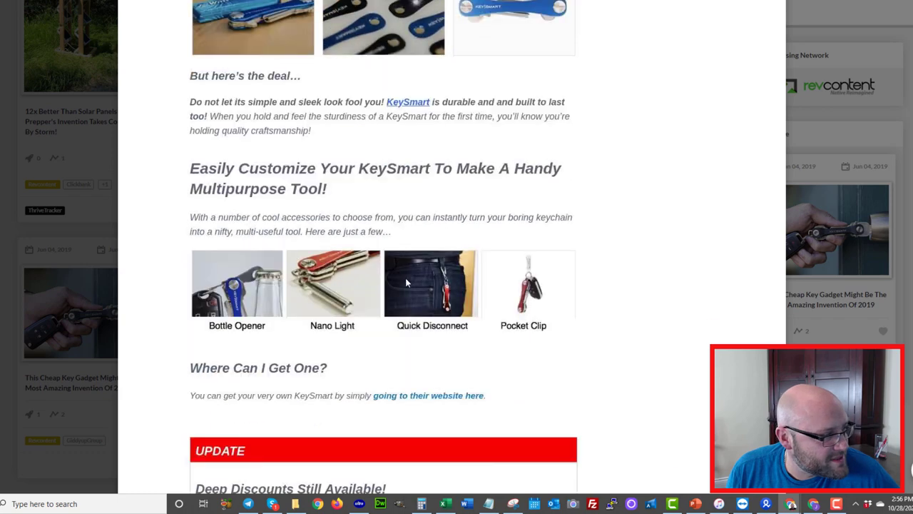
pyautogui.scroll(-4, 406, 282)
pyautogui.scroll(-4, 406, 282)
pyautogui.scroll(-1, 406, 281)
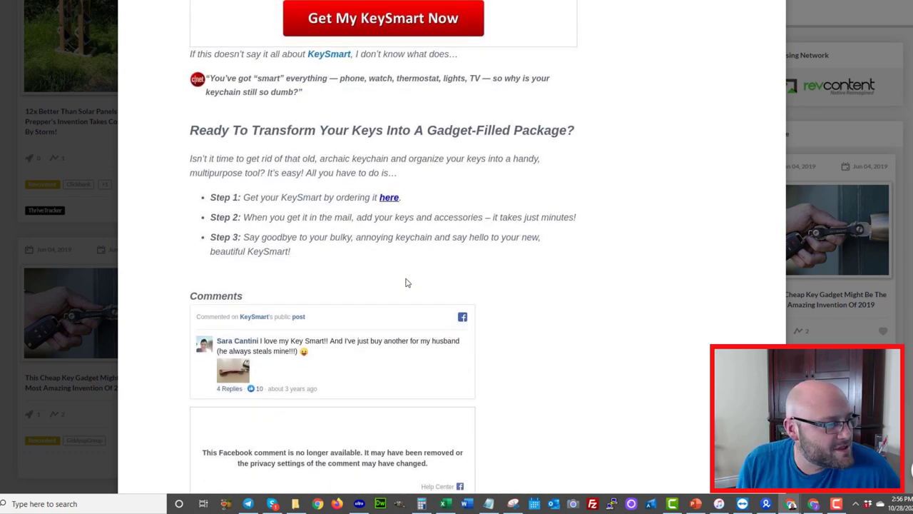
pyautogui.scroll(-4, 406, 282)
pyautogui.scroll(-5, 407, 281)
pyautogui.scroll(-5, 408, 285)
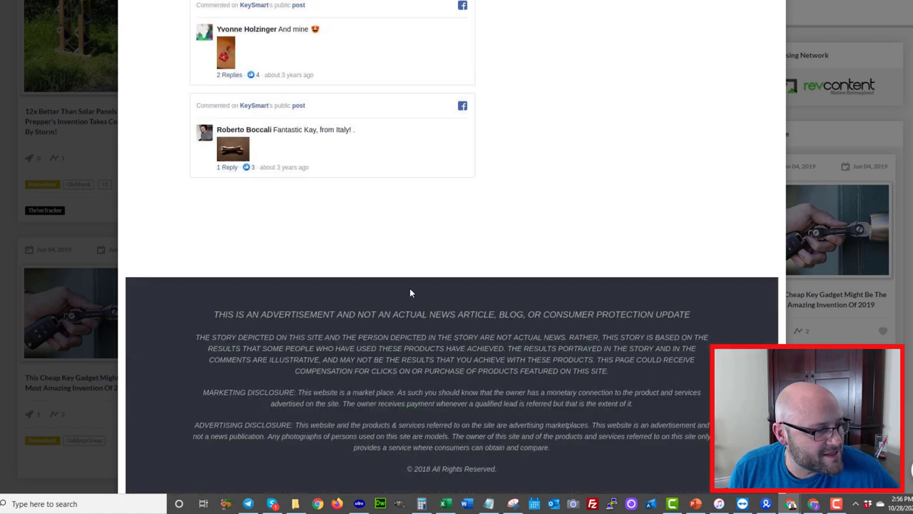
pyautogui.scroll(5, 409, 288)
pyautogui.scroll(5, 410, 287)
pyautogui.scroll(5, 410, 288)
pyautogui.scroll(5, 409, 287)
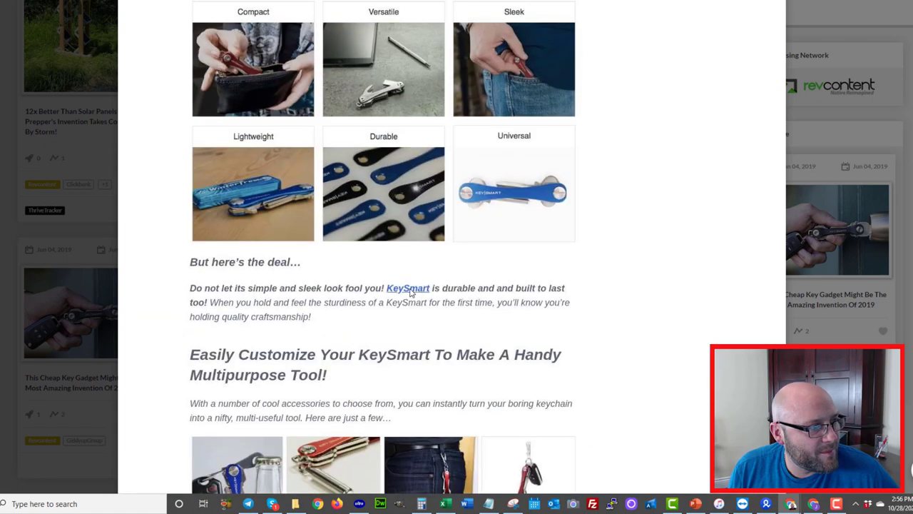
pyautogui.scroll(5, 410, 291)
pyautogui.scroll(5, 410, 291)
pyautogui.scroll(3, 409, 291)
pyautogui.scroll(2, 409, 291)
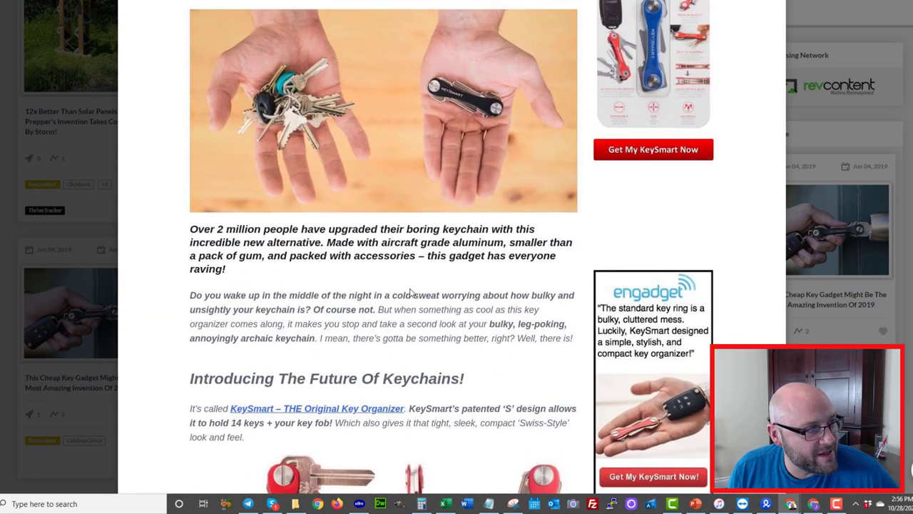
pyautogui.scroll(4, 409, 288)
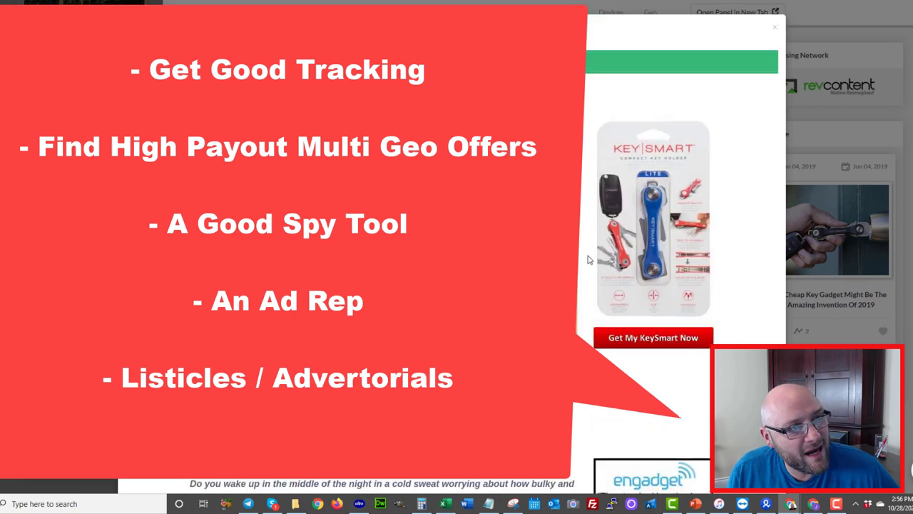
# Close the KeySmart screenshot and return to the Powerhouse Affiliate membership page.
pyautogui.click(778, 30)
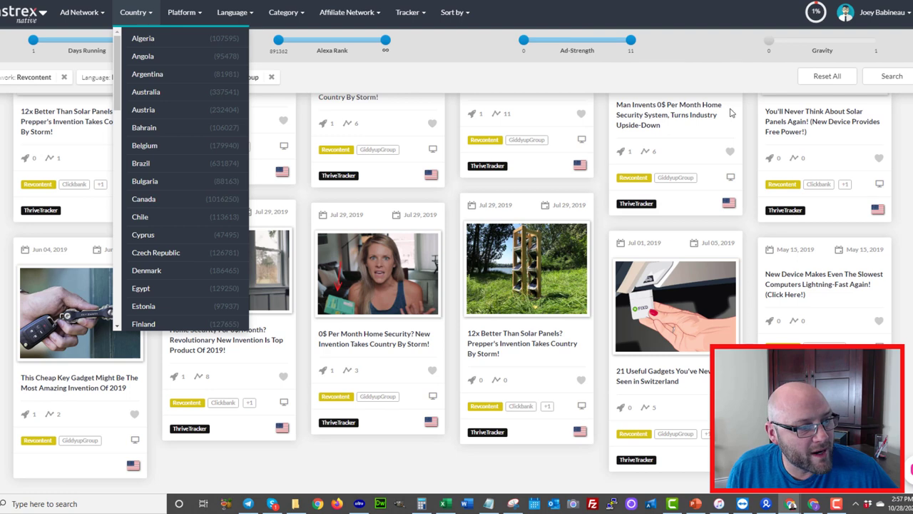
pyautogui.scroll(5, 569, 266)
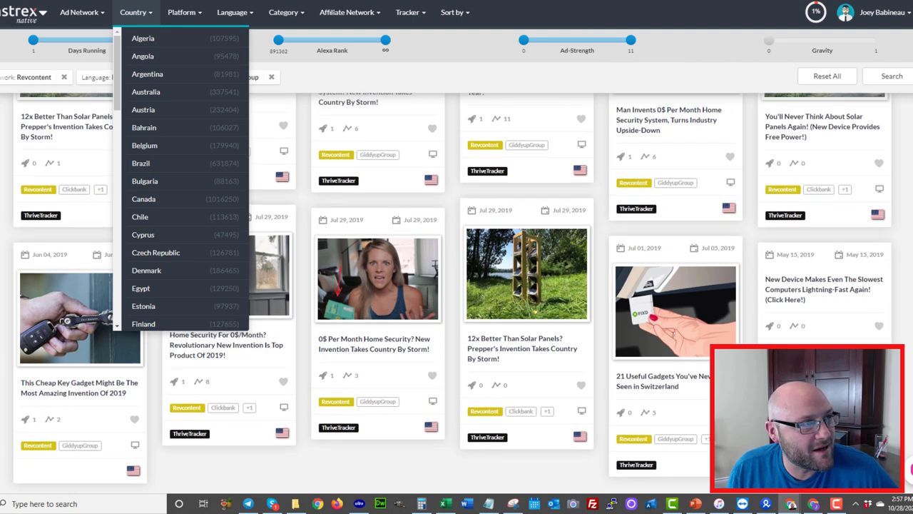
pyautogui.scroll(5, 569, 265)
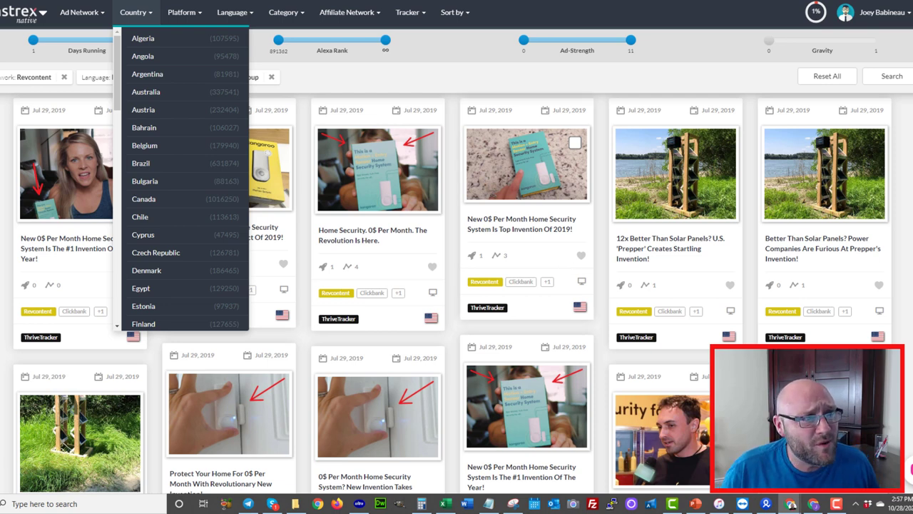
pyautogui.hotkey('ctrl', 'Tab')
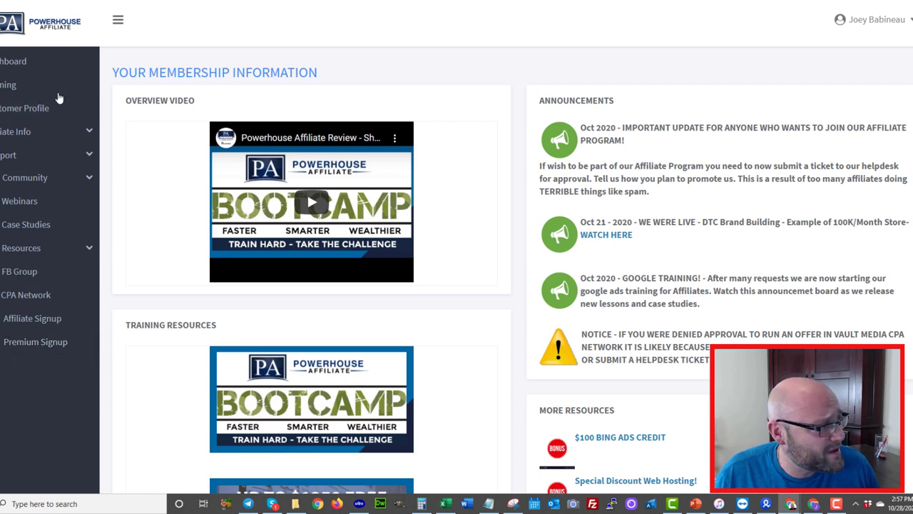
# Open Case Studies from the Powerhouse Affiliate members-area sidebar.
pyautogui.click(16, 224)
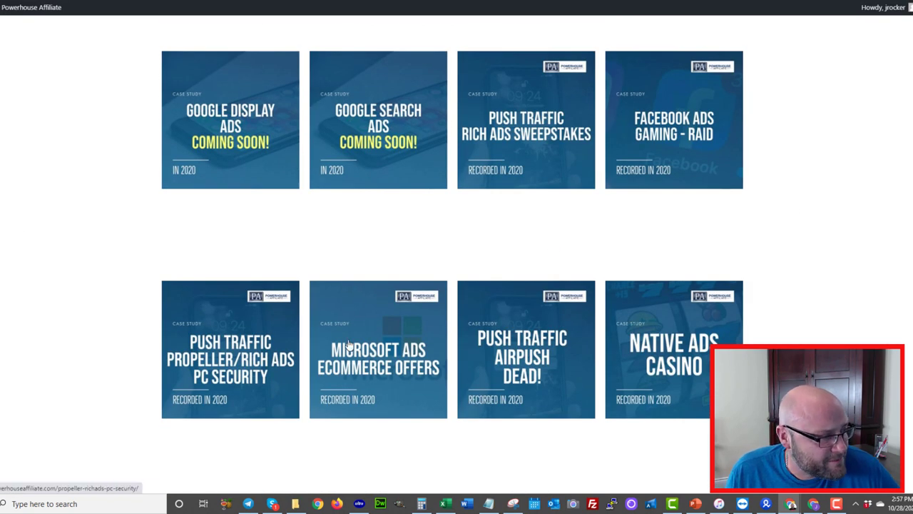
pyautogui.scroll(-2, 273, 338)
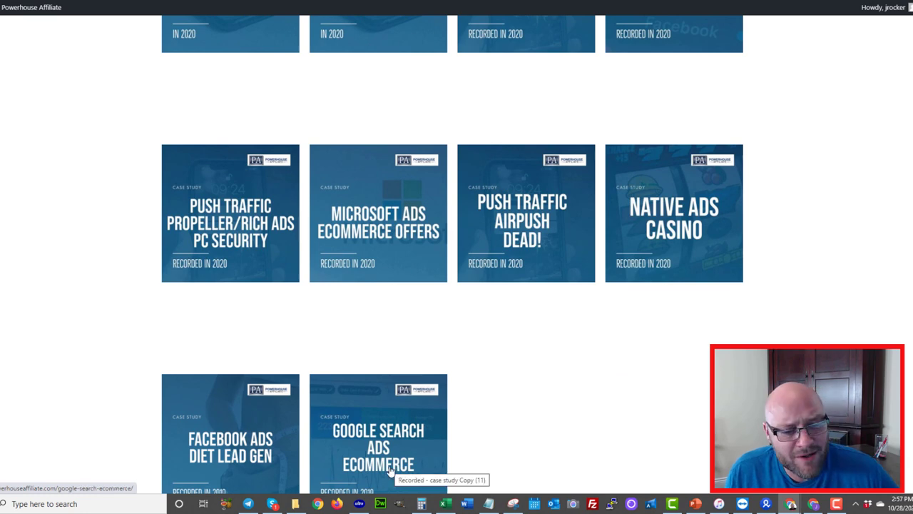
pyautogui.scroll(3, 401, 428)
pyautogui.scroll(3, 400, 357)
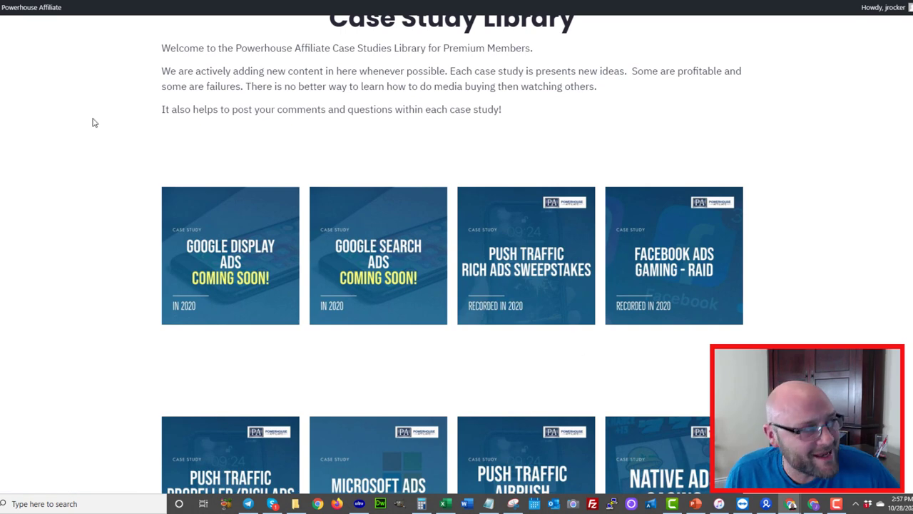
pyautogui.scroll(3, 93, 119)
pyautogui.scroll(2, 150, 144)
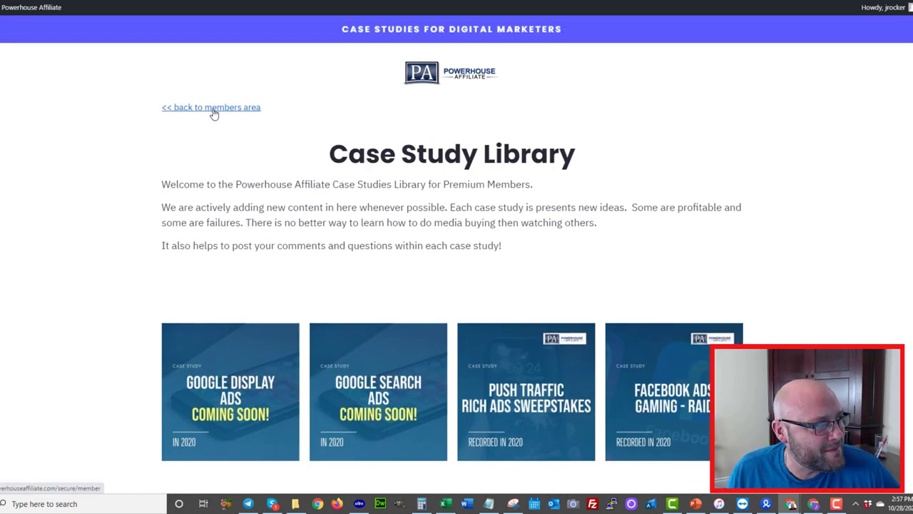